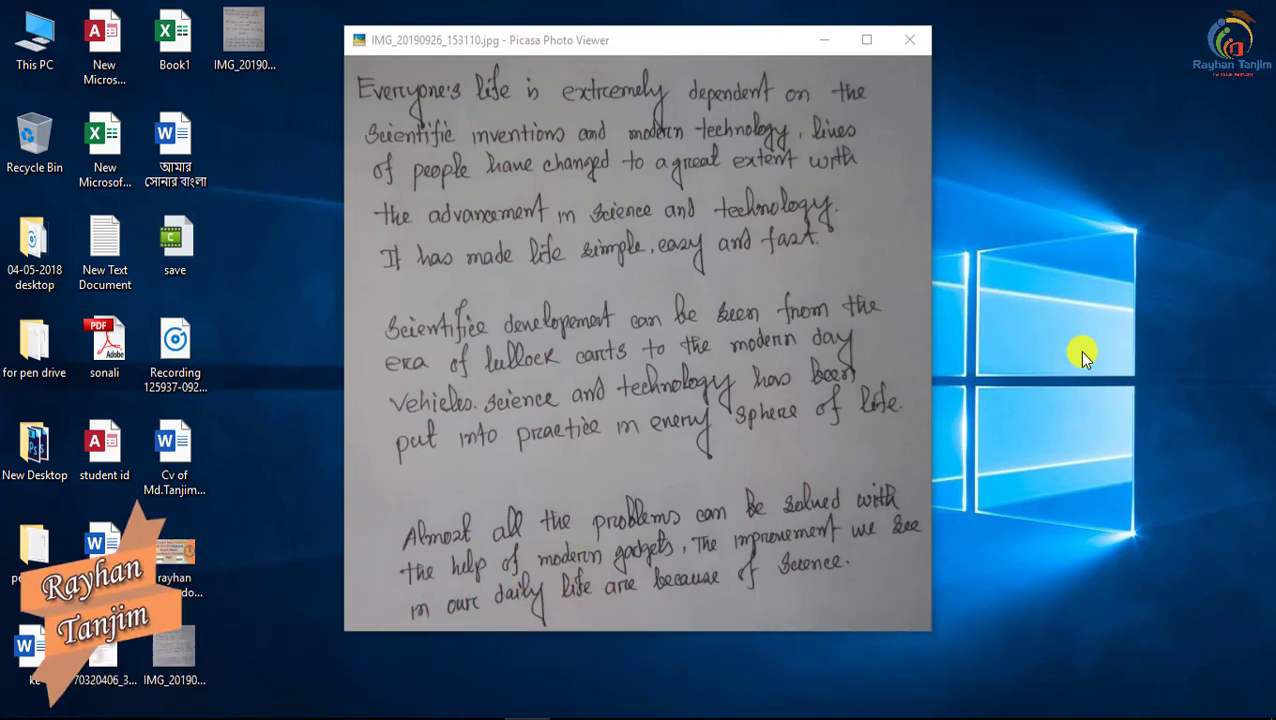
Look over the Bengali and English handwritten page photos in the photo viewer
left_click(786, 329)
key("Left")
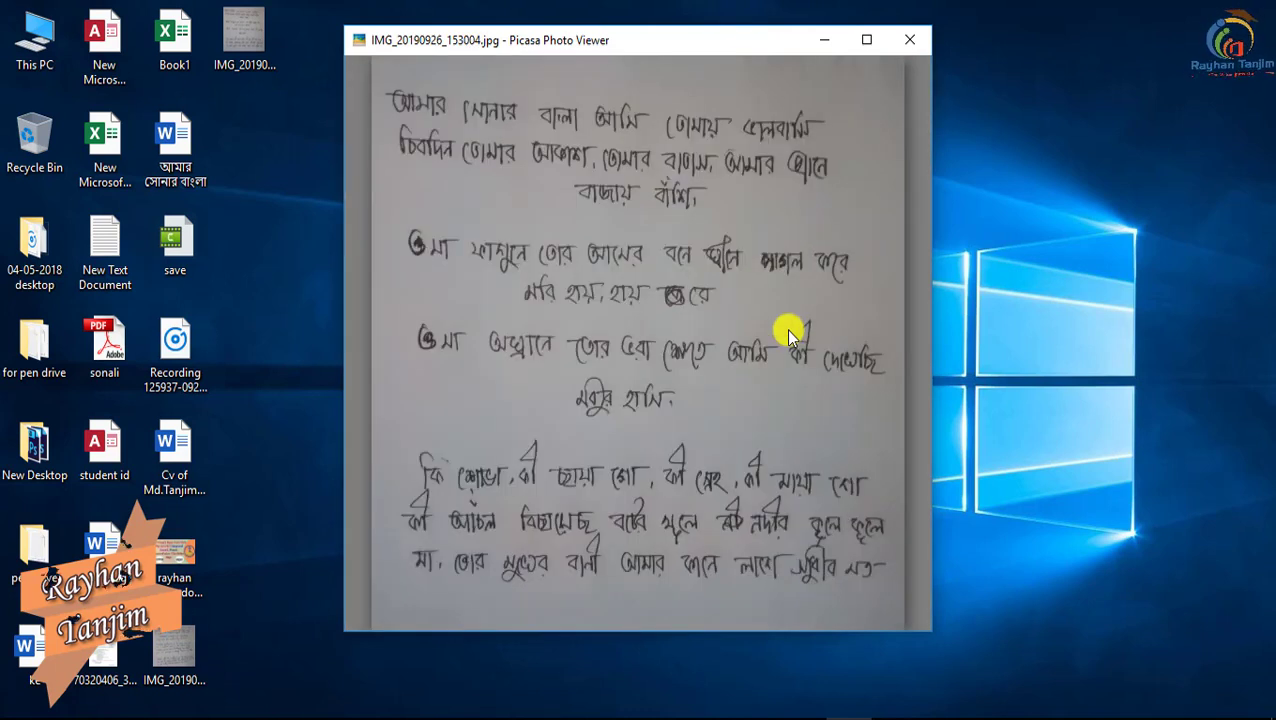
key("Right")
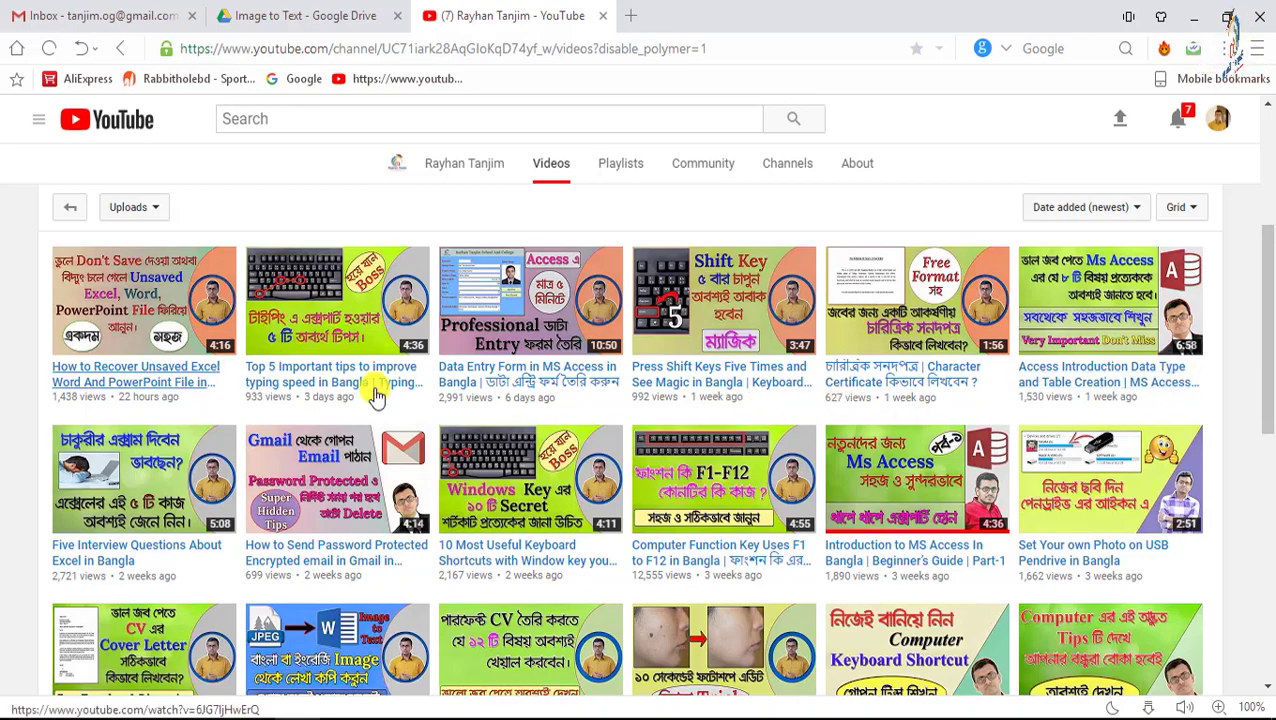
Subscribe to the YouTube tutorial channel and save its notification preferences
scroll(376, 395, "up", 3)
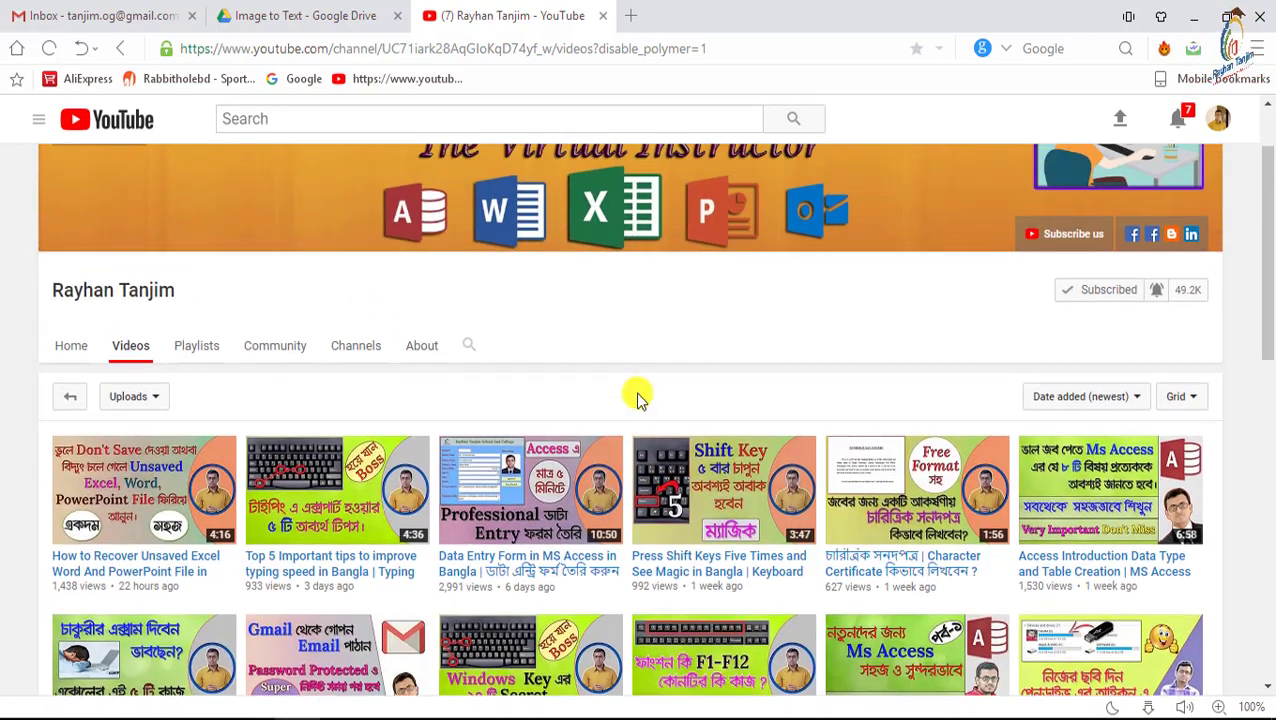
scroll(806, 340, "up", 1)
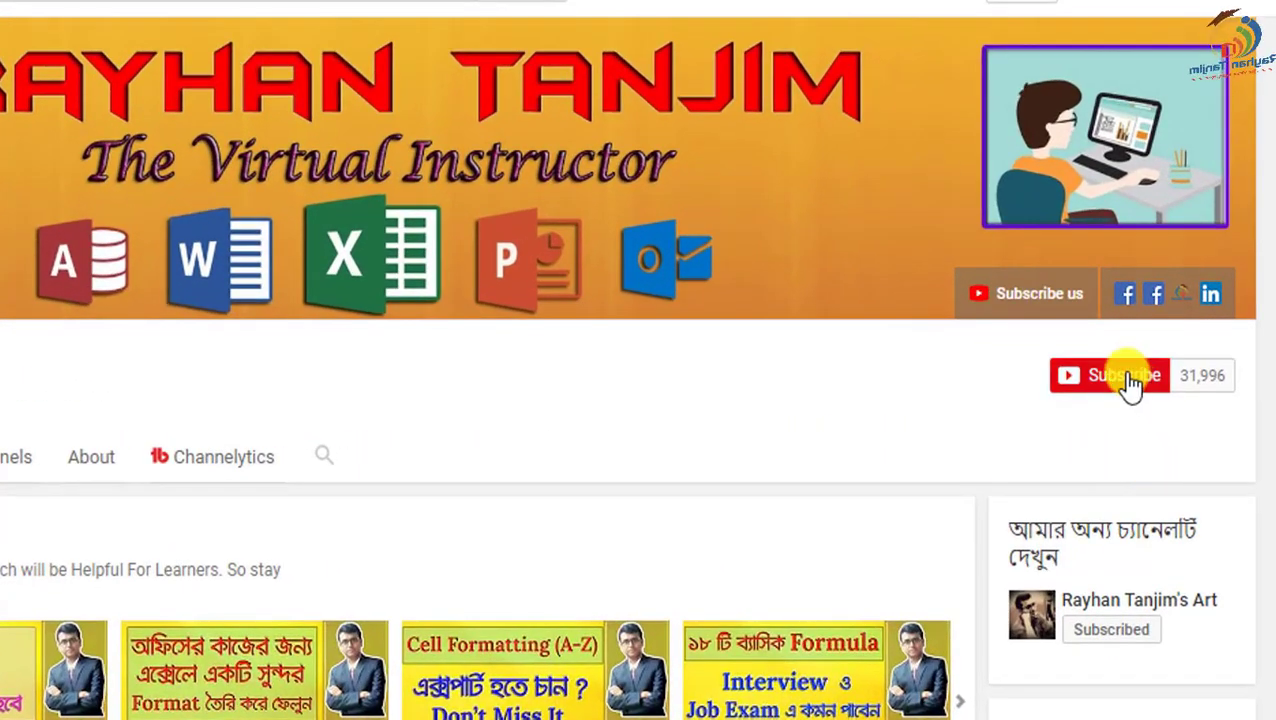
left_click(1125, 377)
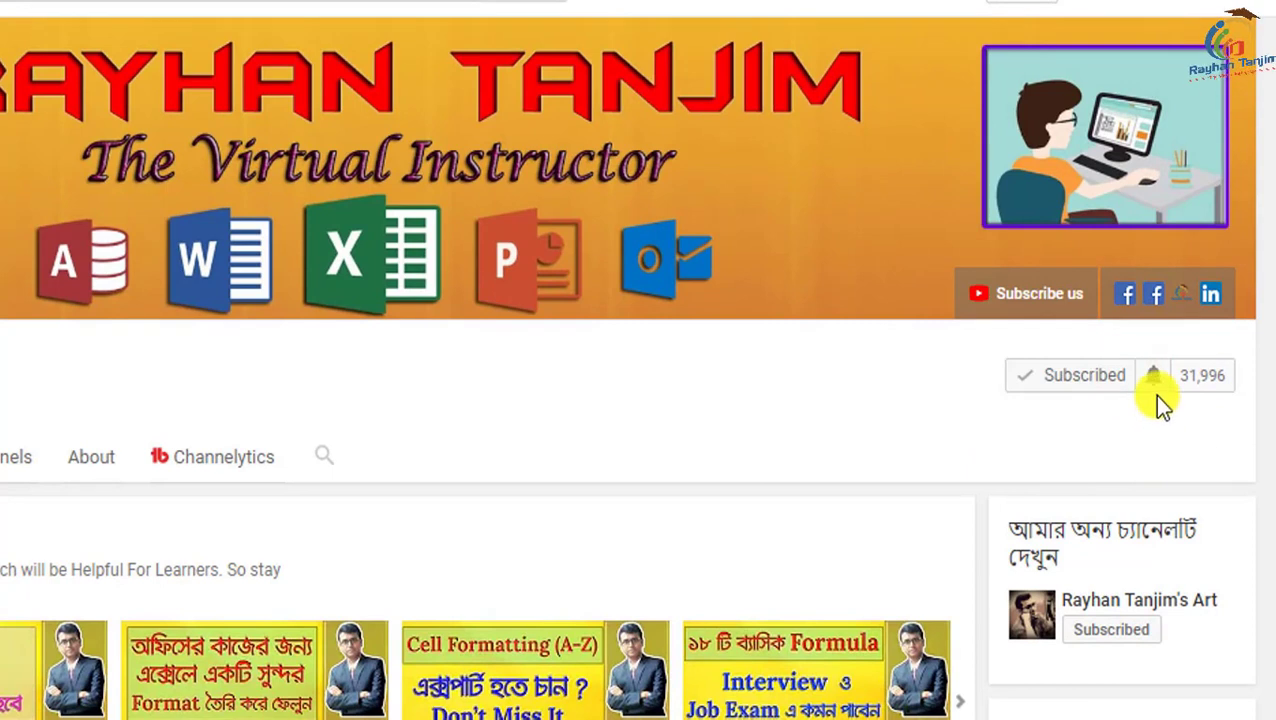
left_click(1151, 378)
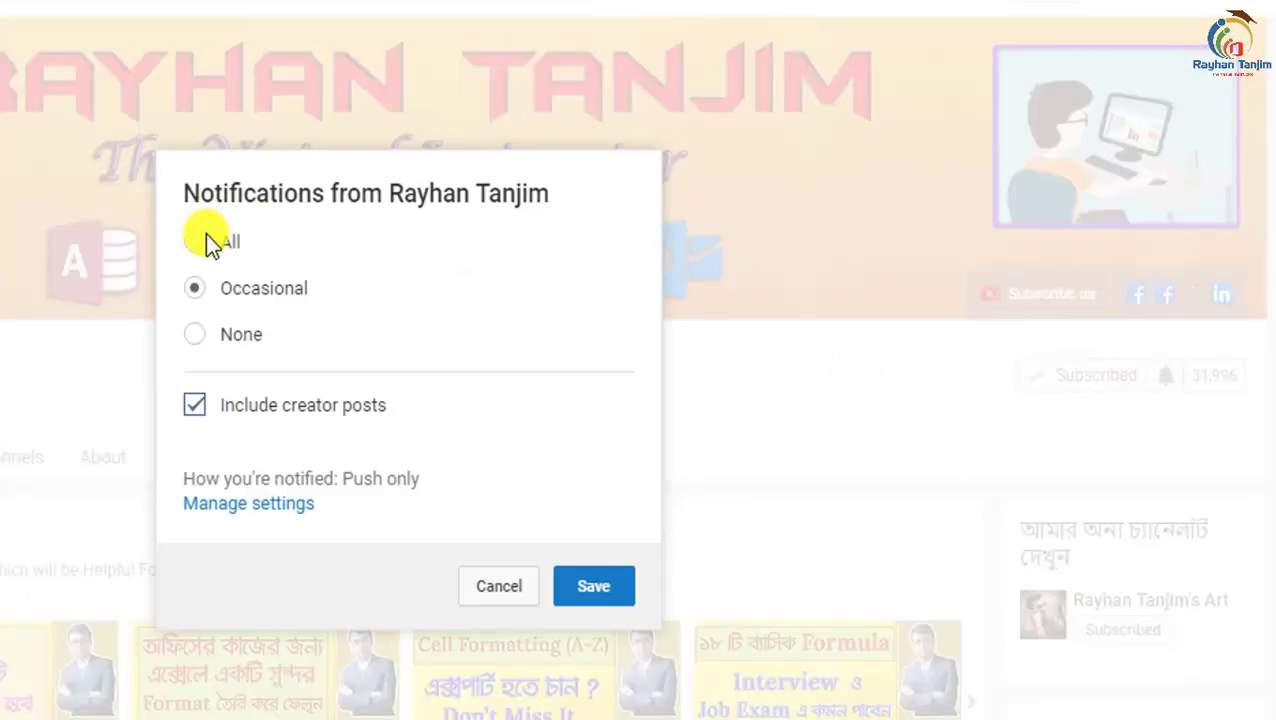
left_click(597, 585)
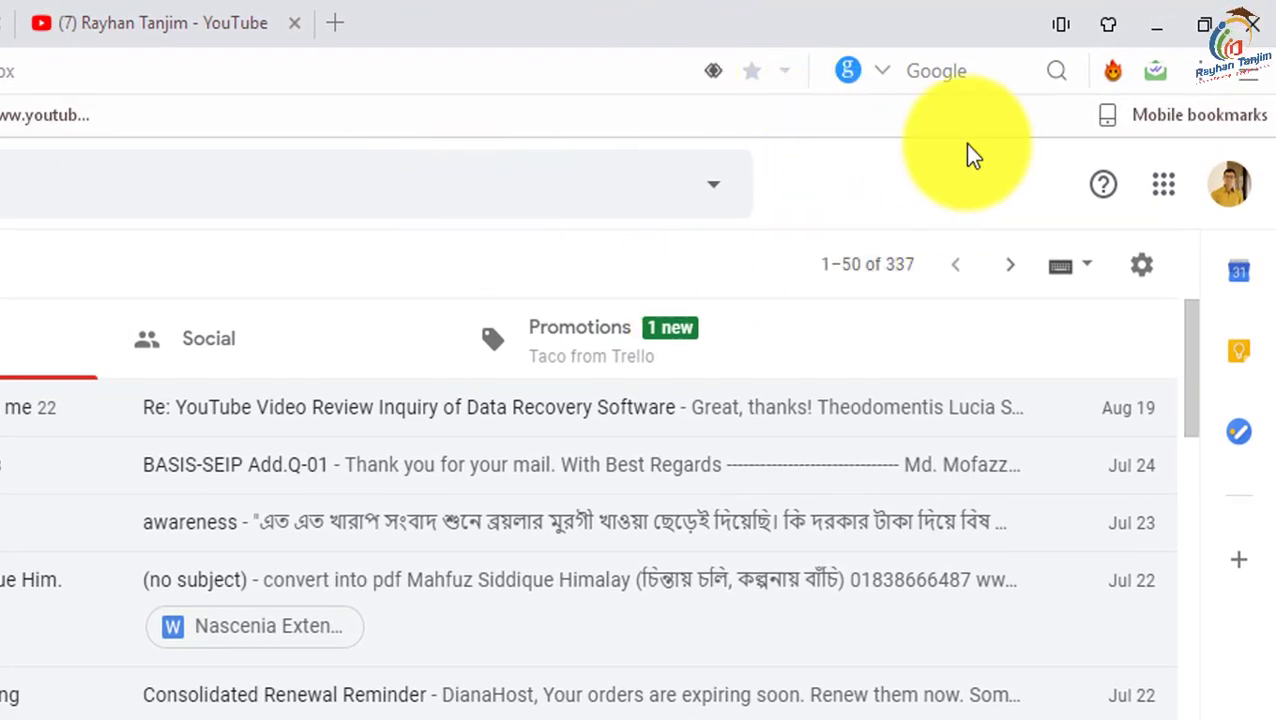
Open Drive from the Gmail apps grid and look through My Drive, where image.jpg is listed
left_click(1162, 190)
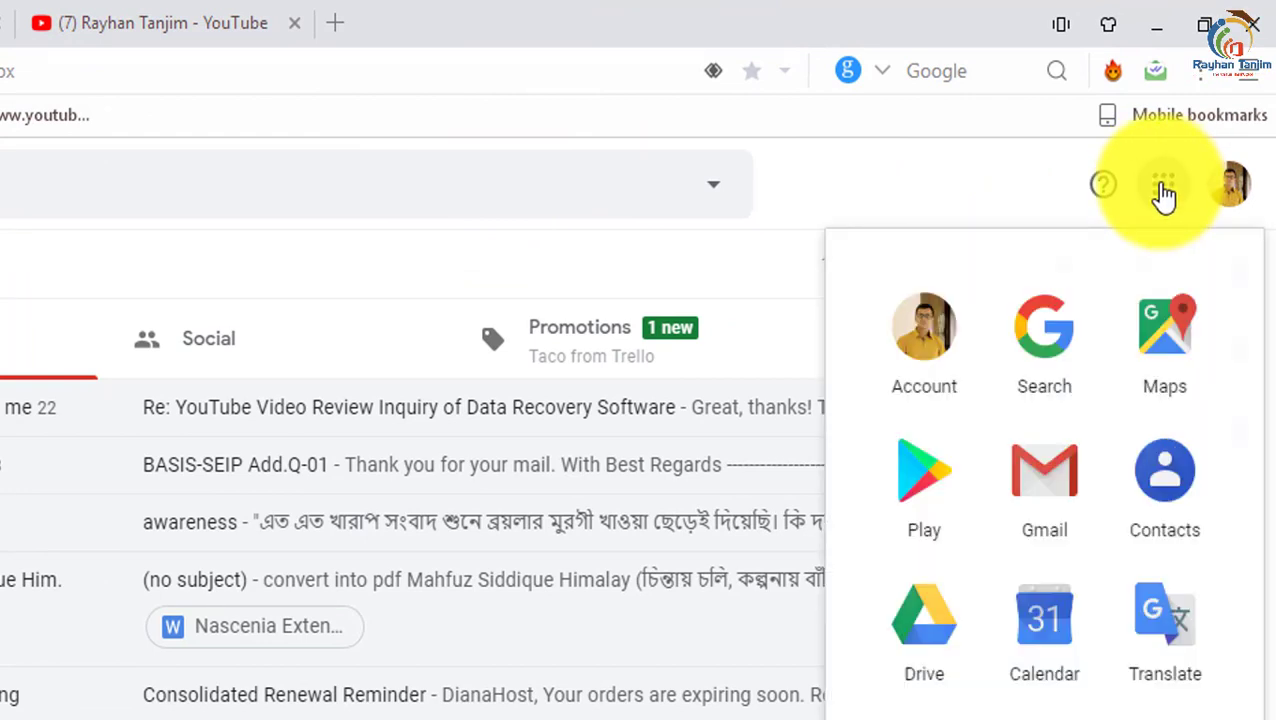
left_click(940, 645)
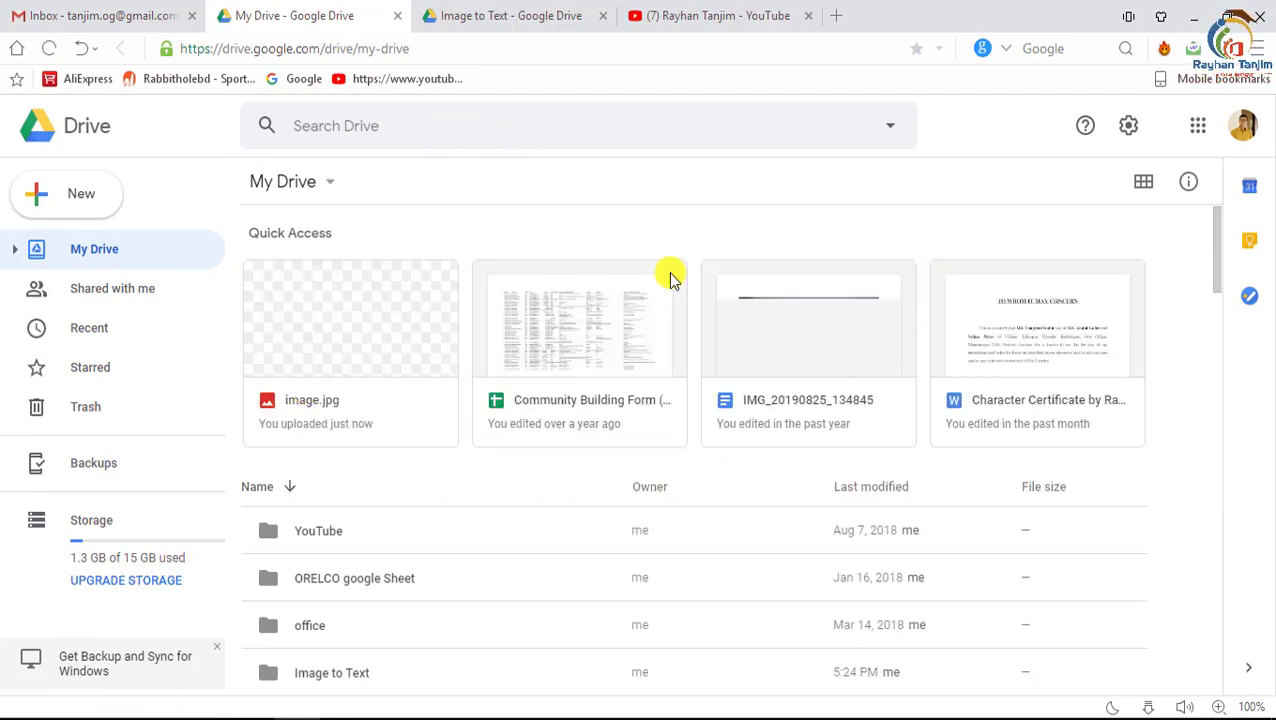
scroll(513, 430, "down", 2)
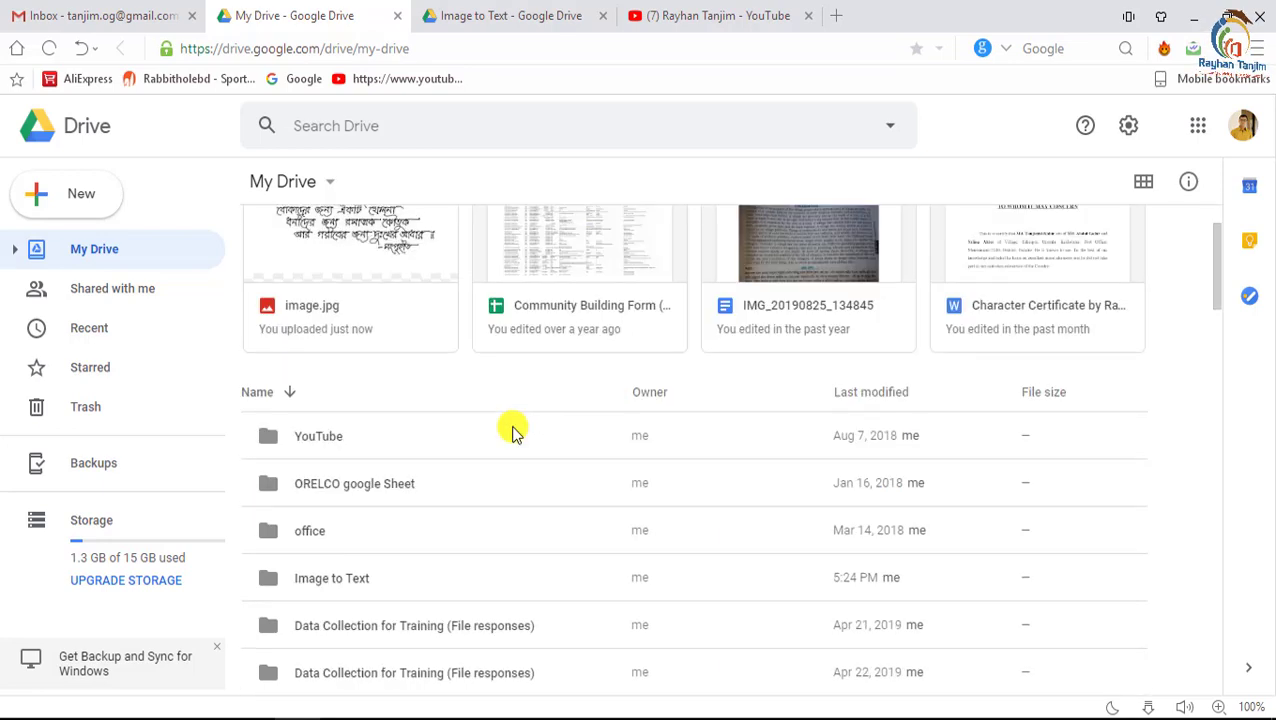
scroll(515, 430, "up", 2)
scroll(513, 430, "down", 2)
scroll(512, 430, "up", 1)
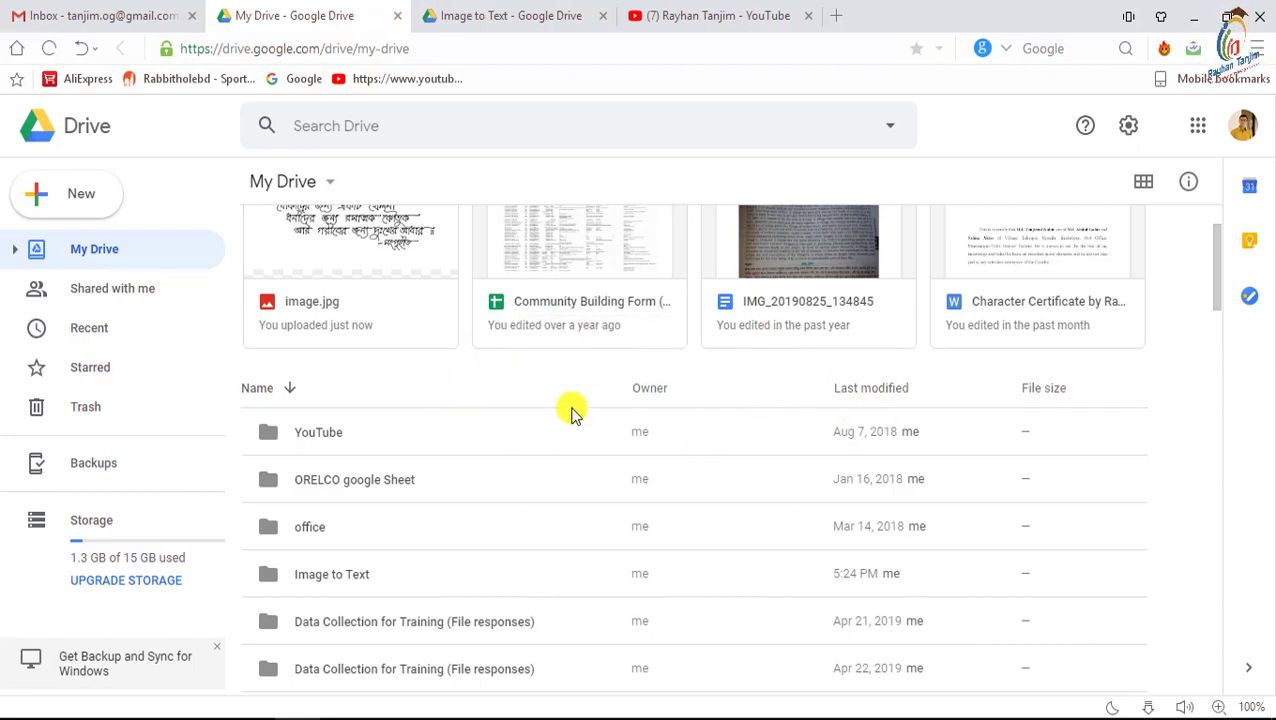
Create a new folder named 'Image to text folder' in My Drive and open it
left_click(87, 203)
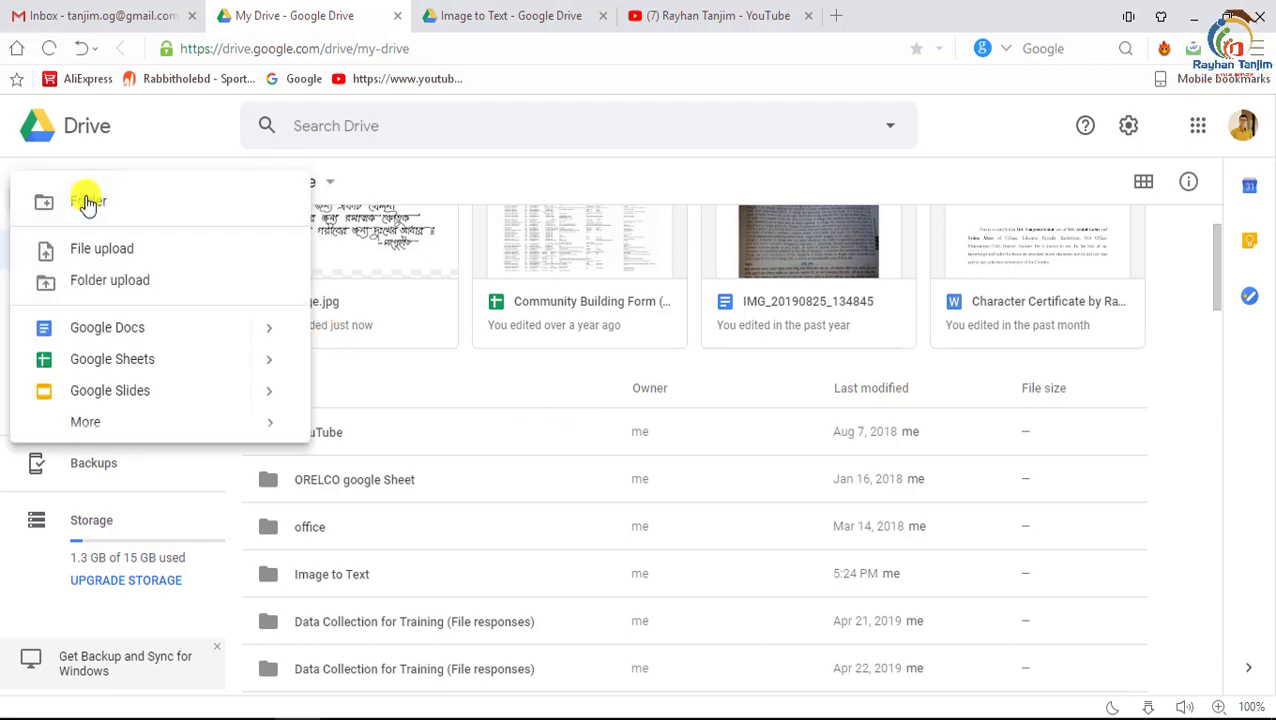
left_click(93, 203)
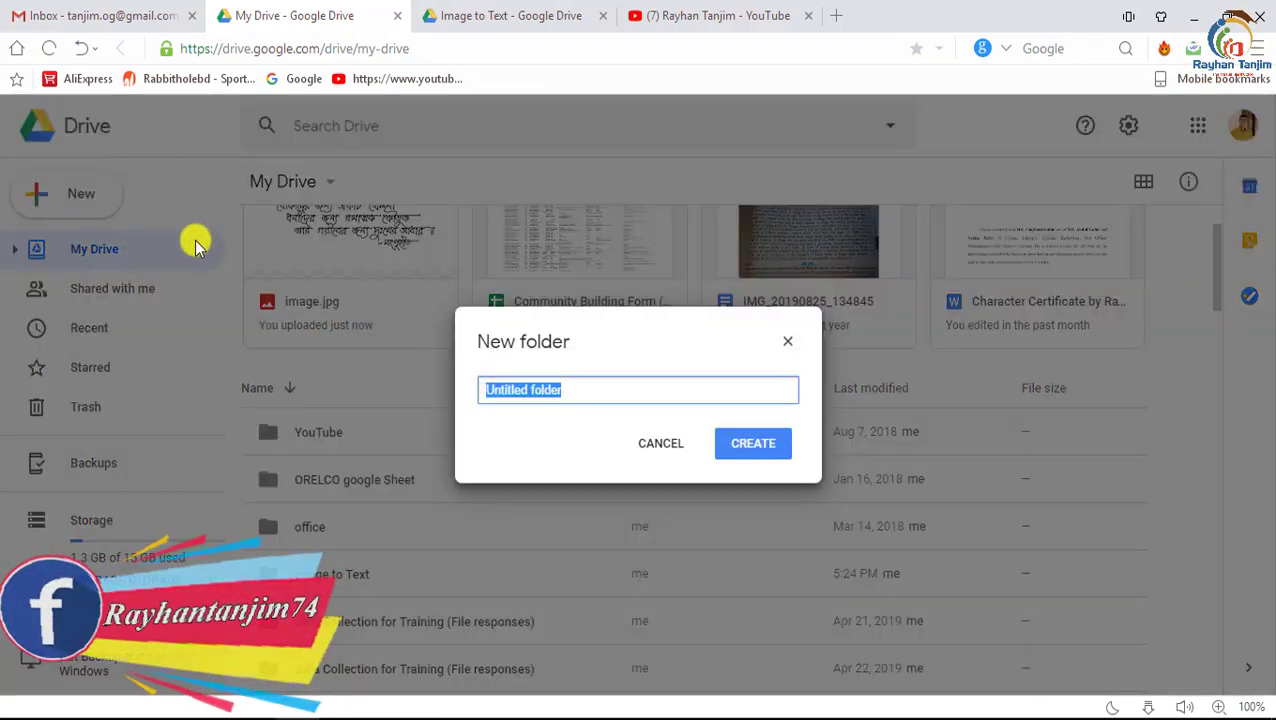
left_click(588, 390)
left_click_drag(595, 390, 450, 396)
key("BackSpace")
type("I")
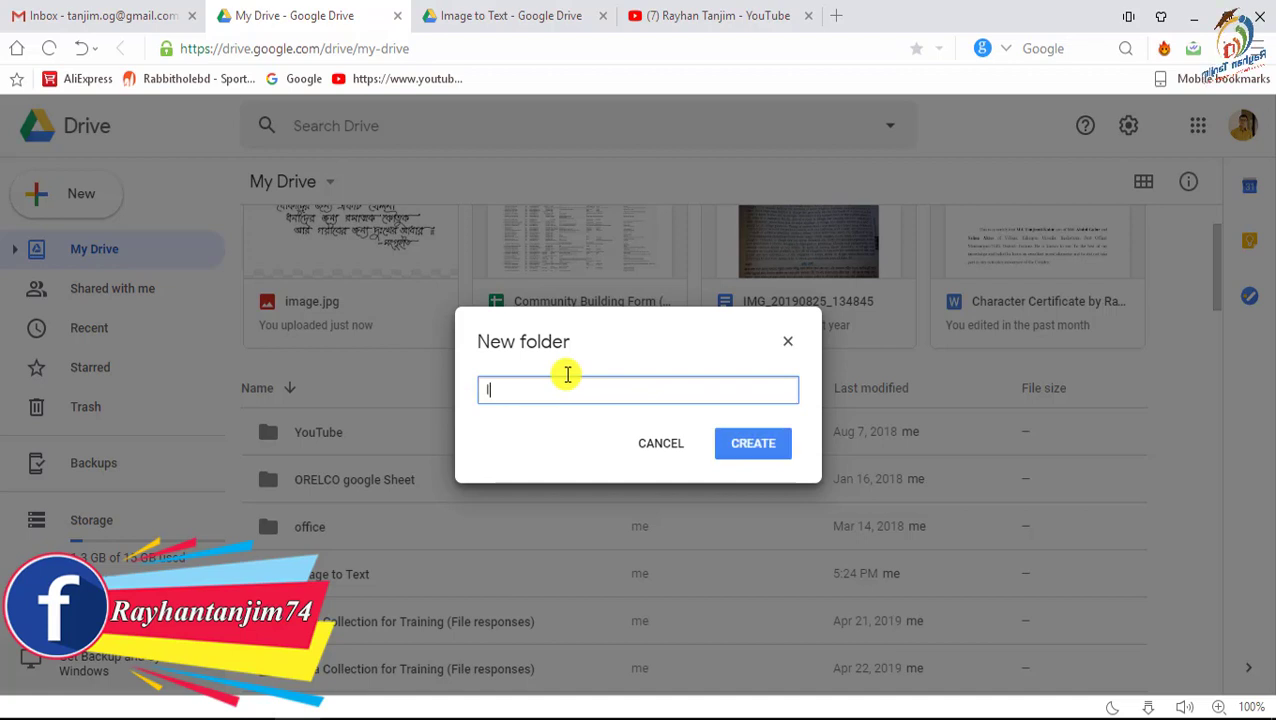
type("folder")
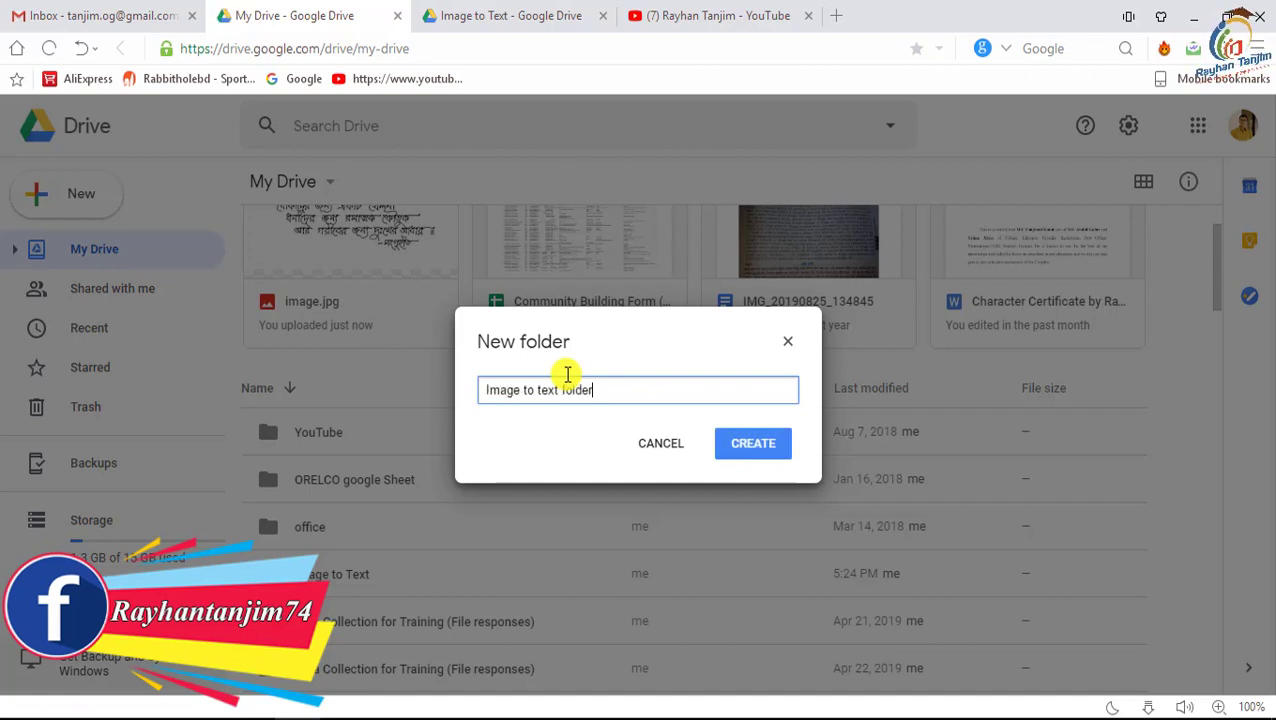
left_click(762, 445)
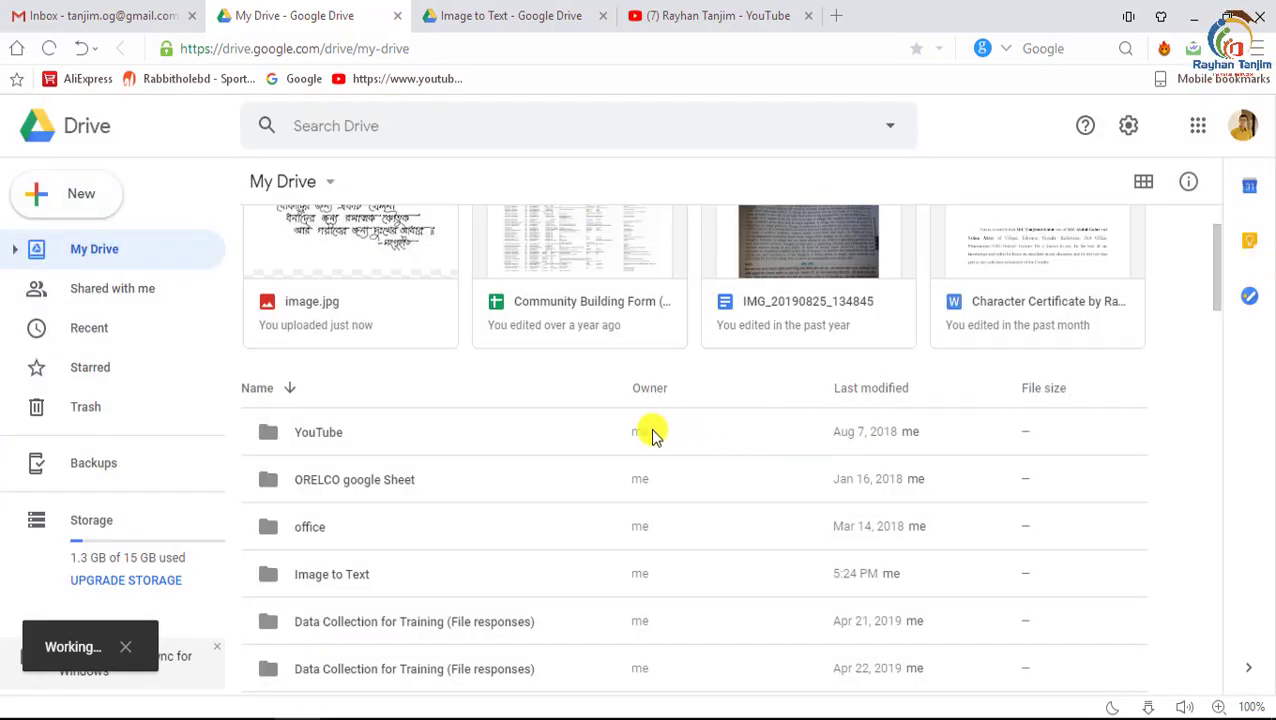
scroll(330, 600, "down", 1)
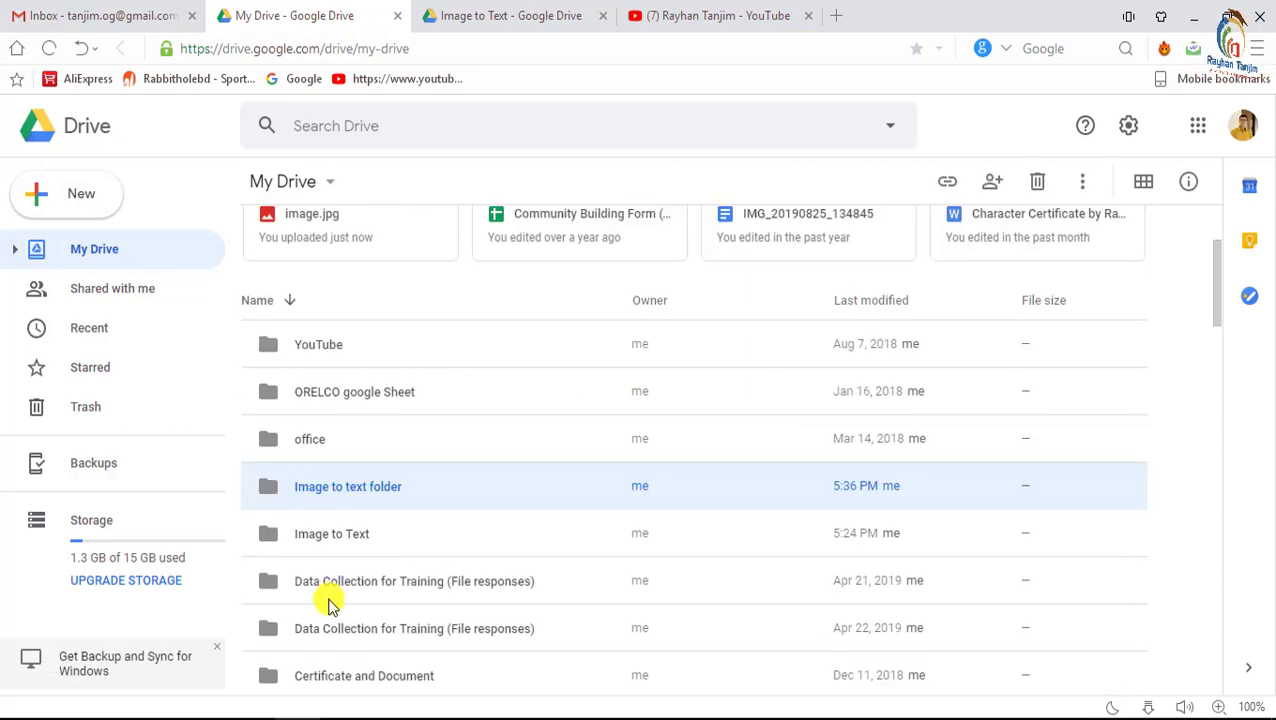
double_click(358, 490)
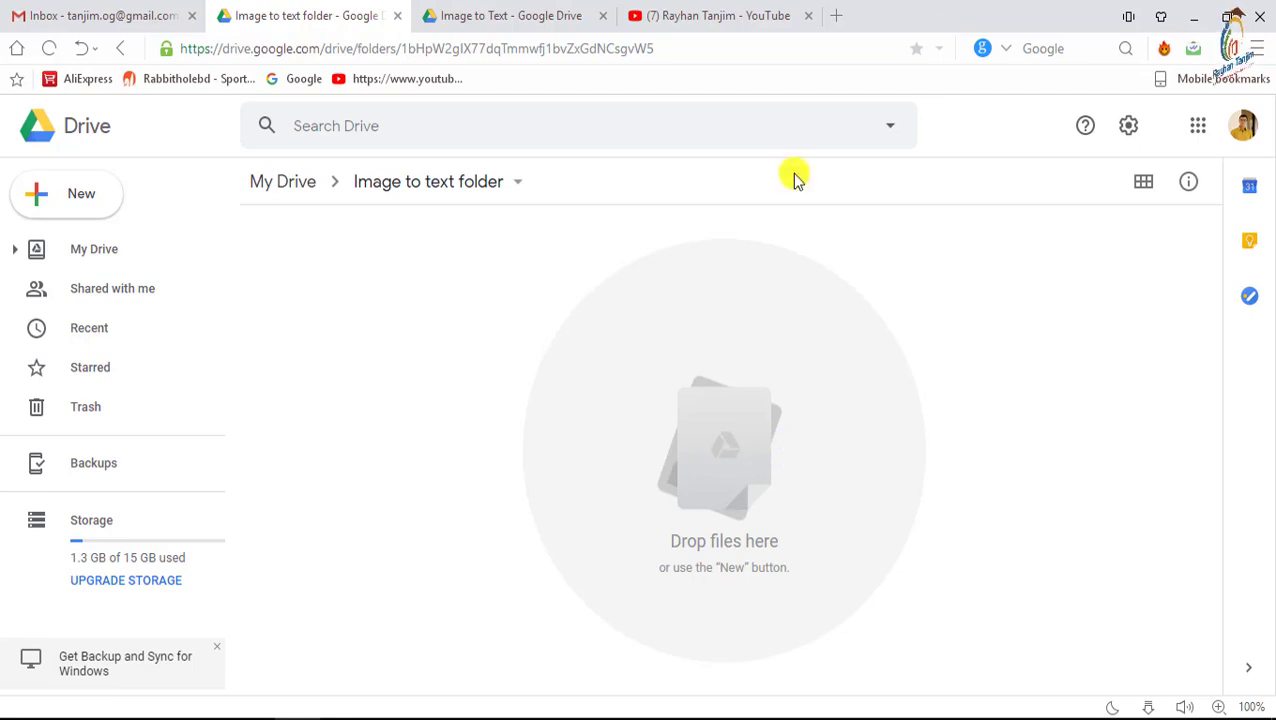
Drag IMG_20190926_153110.jpg and IMG_20190926_153004.jpg from the desktop into the empty Drive folder
left_click(1226, 16)
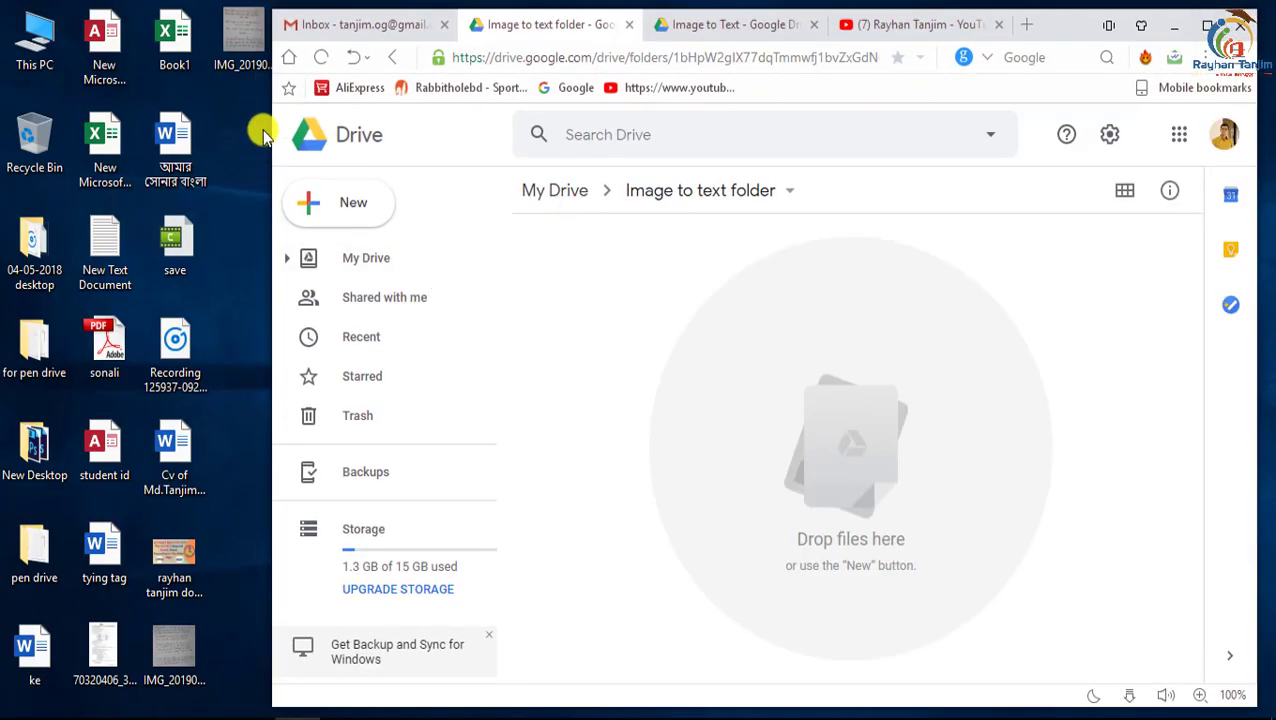
left_click(243, 40)
left_click(174, 650, "ctrl")
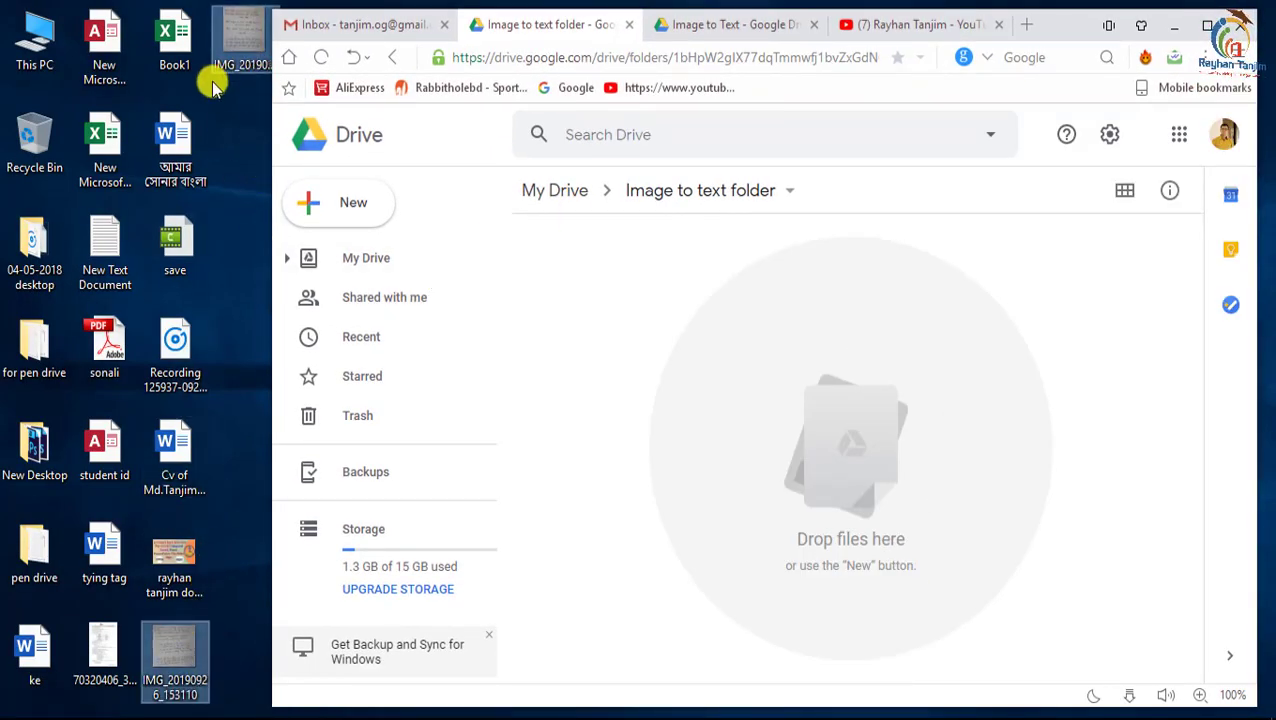
mouse_move(215, 70)
left_mouse_down()
mouse_move(803, 437)
mouse_move(817, 427)
left_mouse_up()
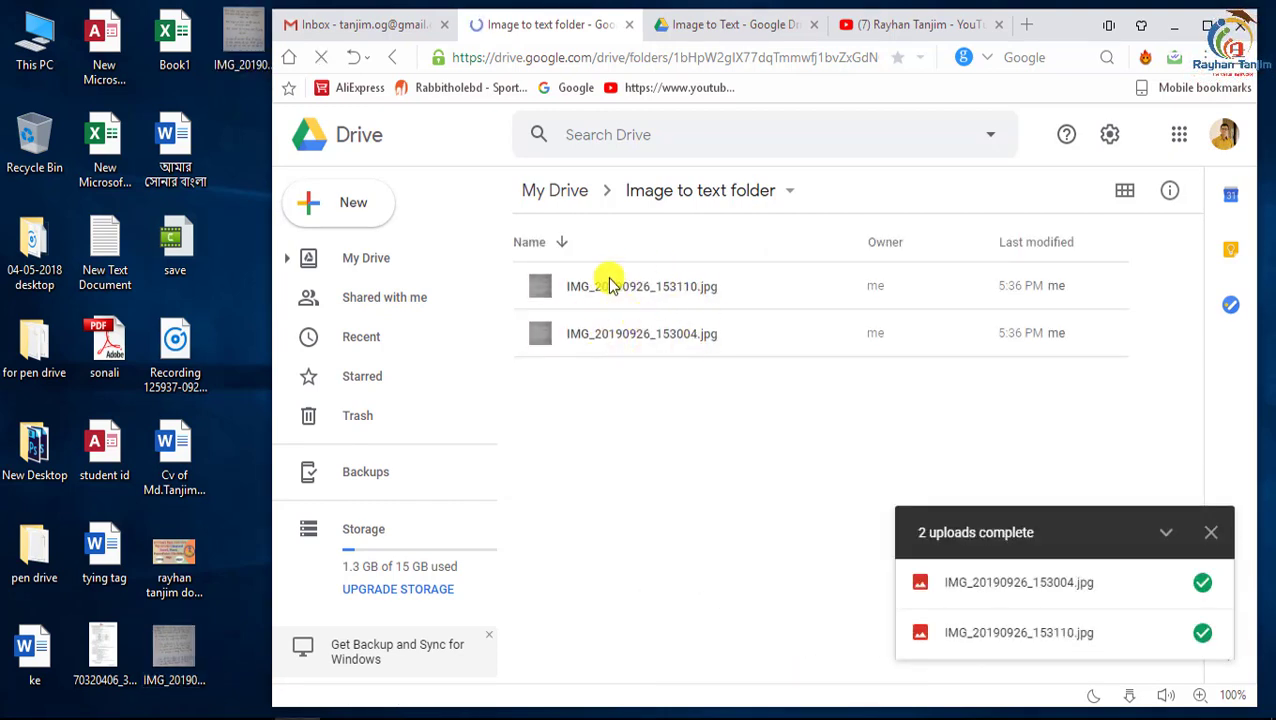
key("super+Up")
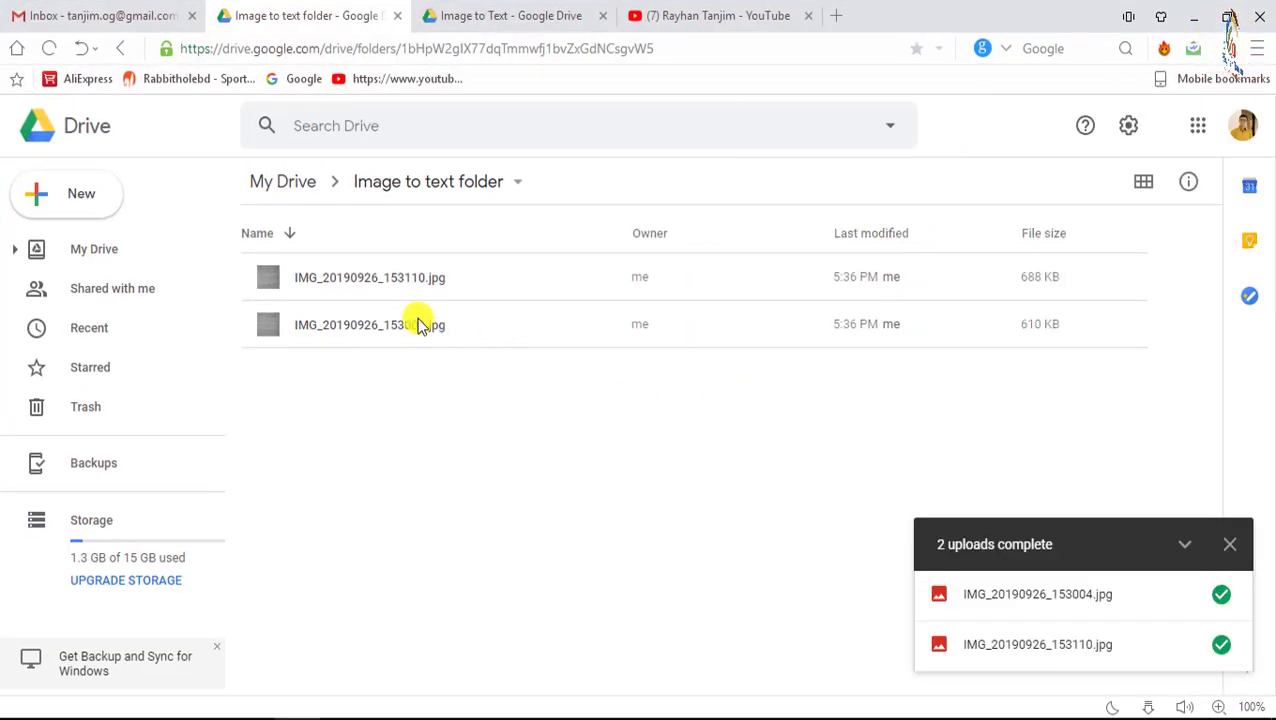
Preview the English handwritten page IMG_20190926_153110.jpg, then close the preview
left_click(340, 280)
left_click(345, 327)
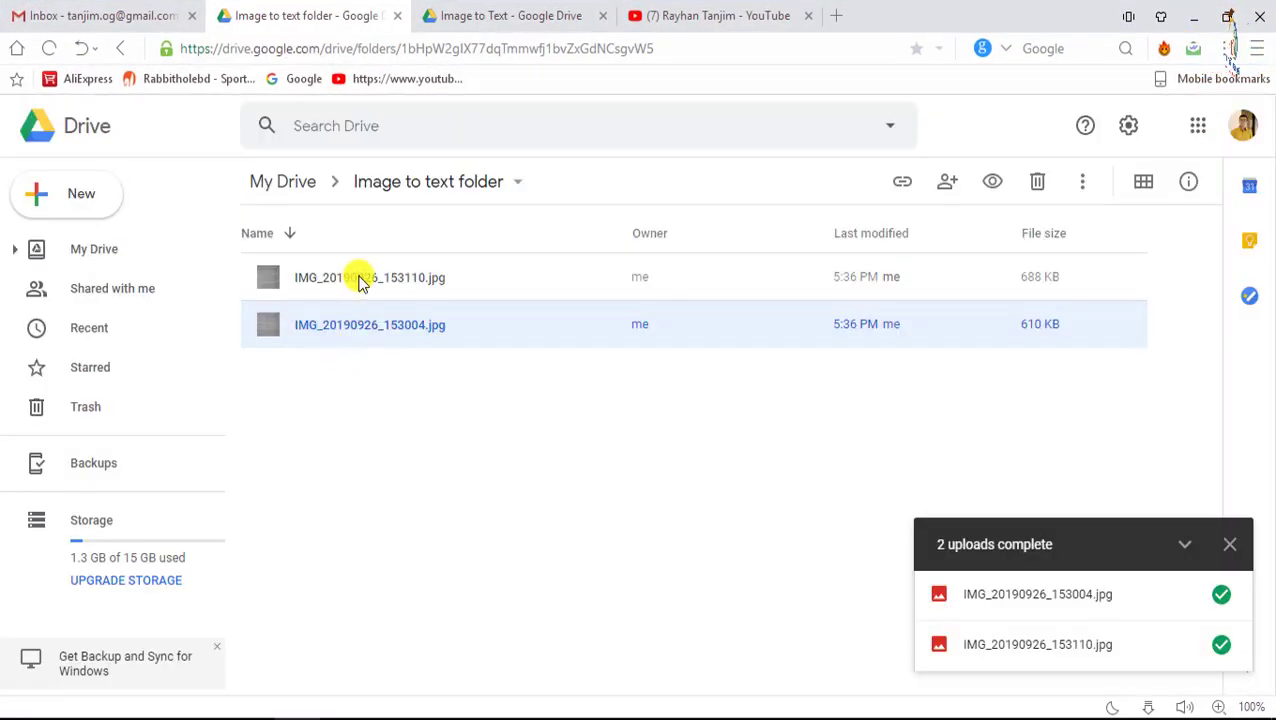
left_click(360, 280)
left_click(360, 325)
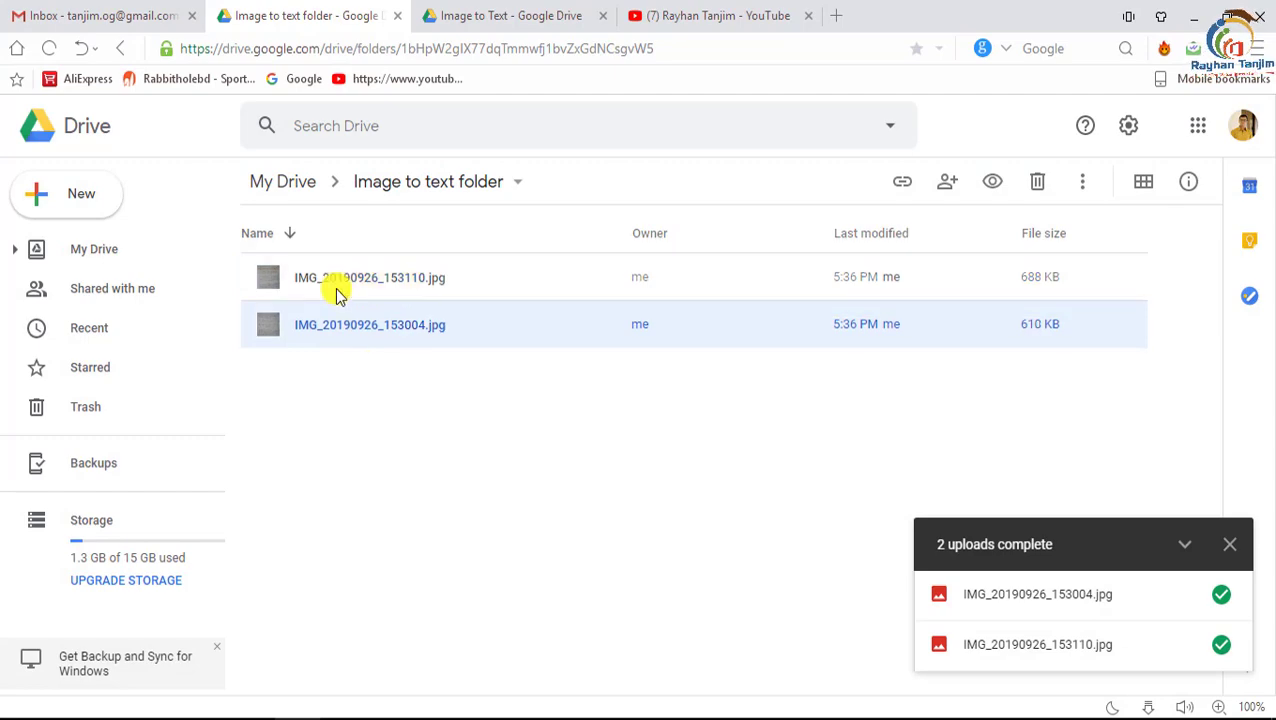
left_click(337, 290)
double_click(337, 288)
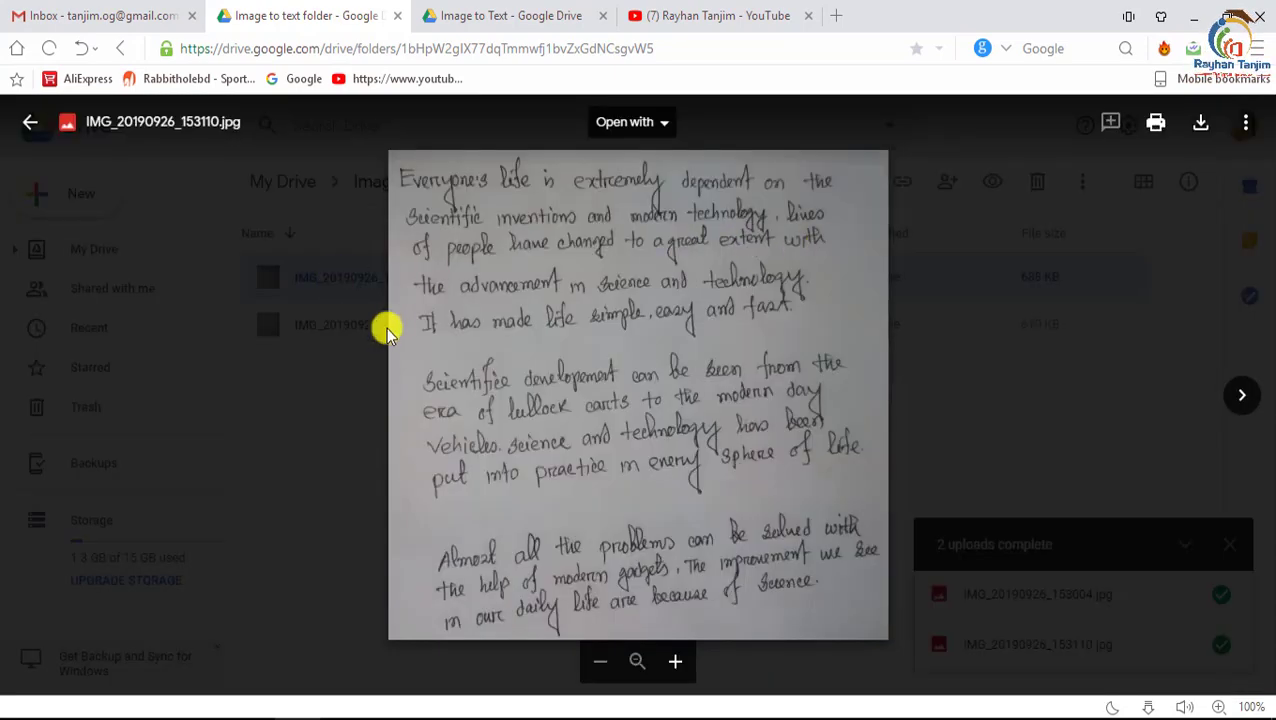
left_click(287, 405)
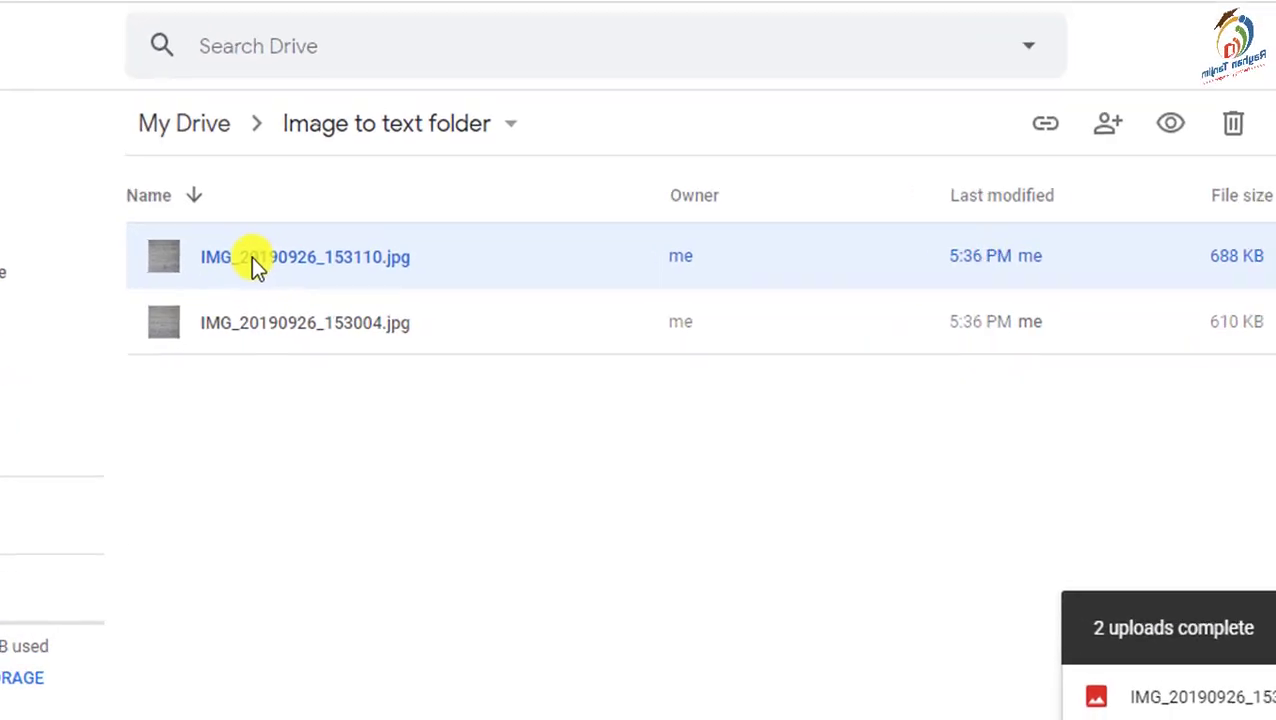
Convert the English page image to a Google Docs document with Open with > Google Docs
right_click(252, 252)
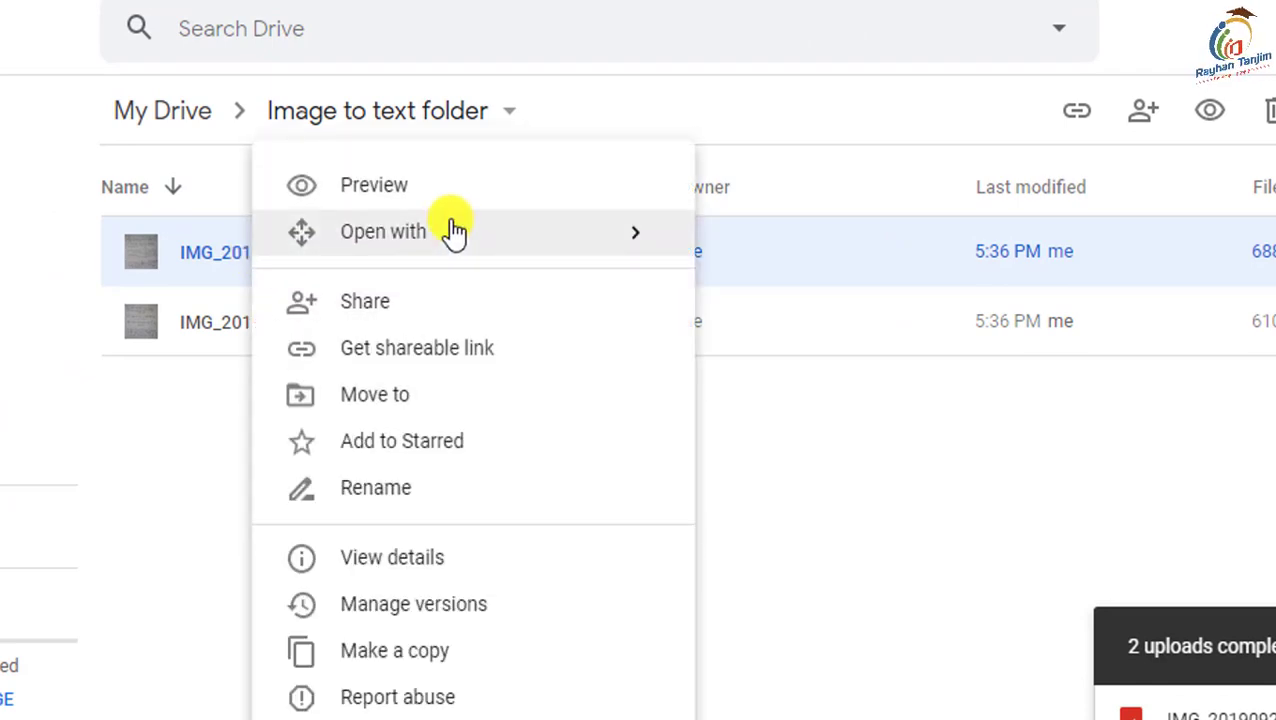
mouse_move(450, 231)
left_click(790, 252)
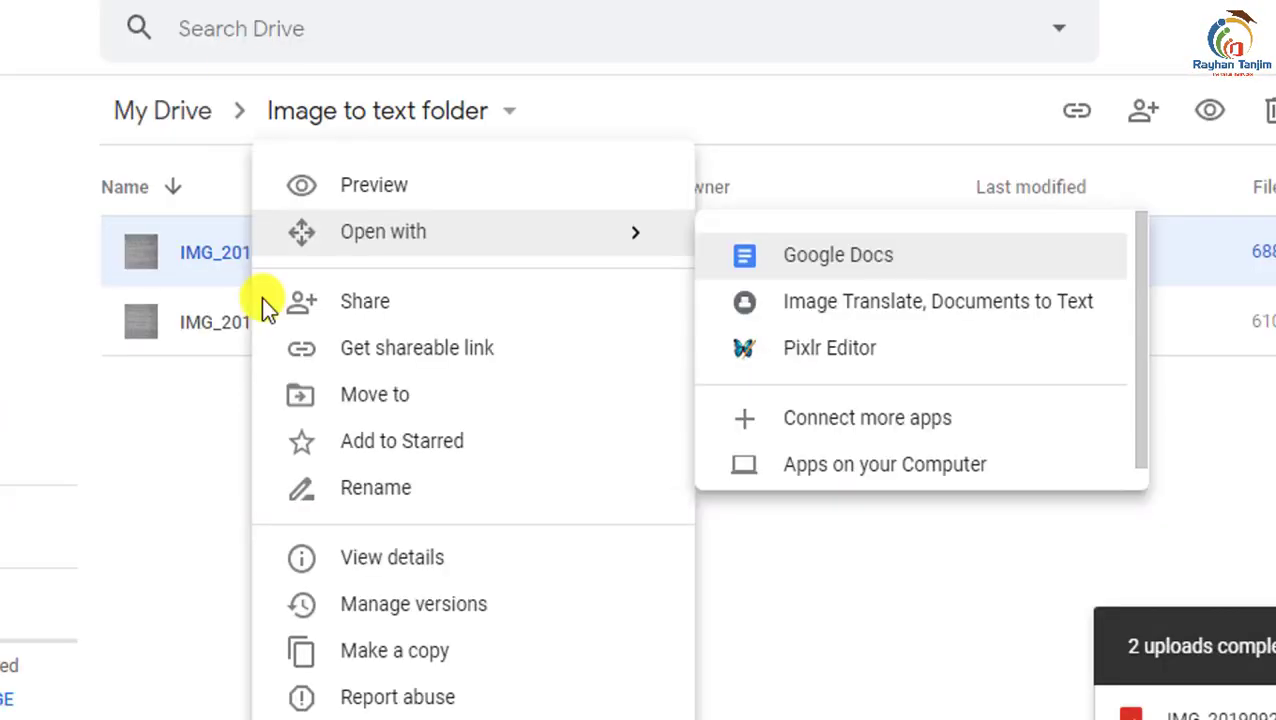
Open IMG_20190926_153004.jpg with Google Docs too, then return to the IMG_20190926_153110 document
left_click(261, 297)
left_click(189, 324)
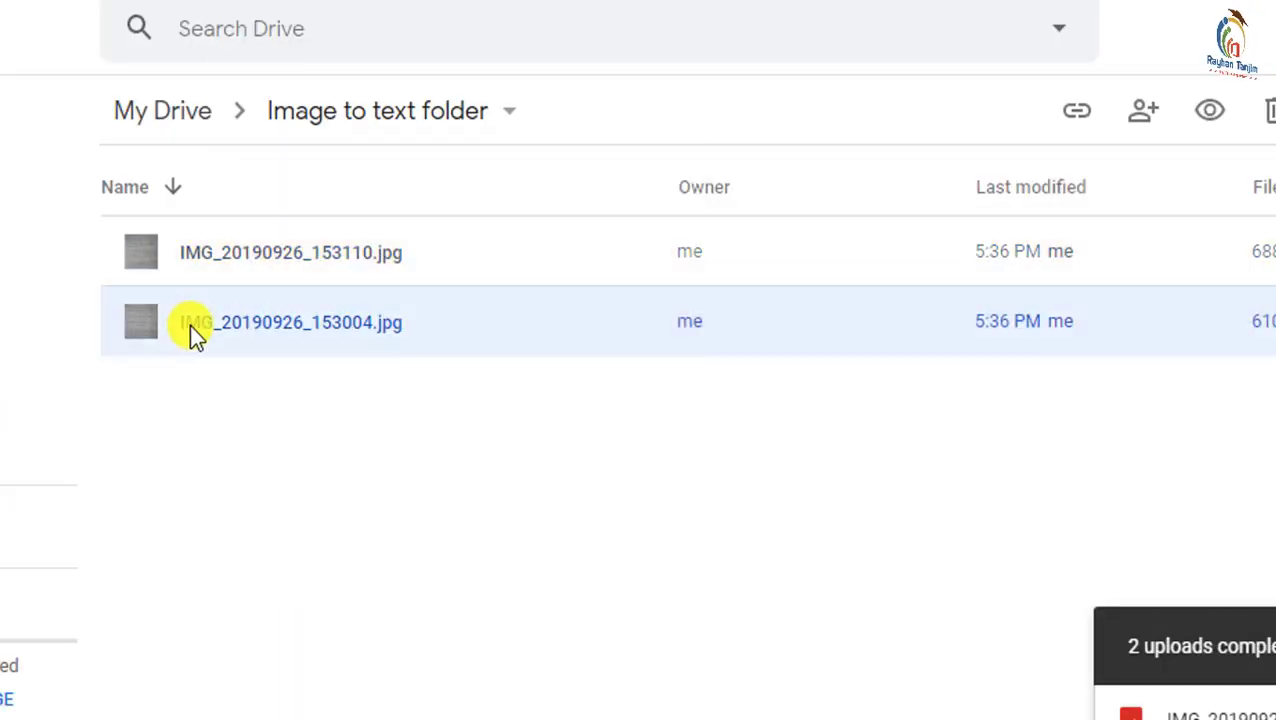
right_click(189, 324)
mouse_move(400, 232)
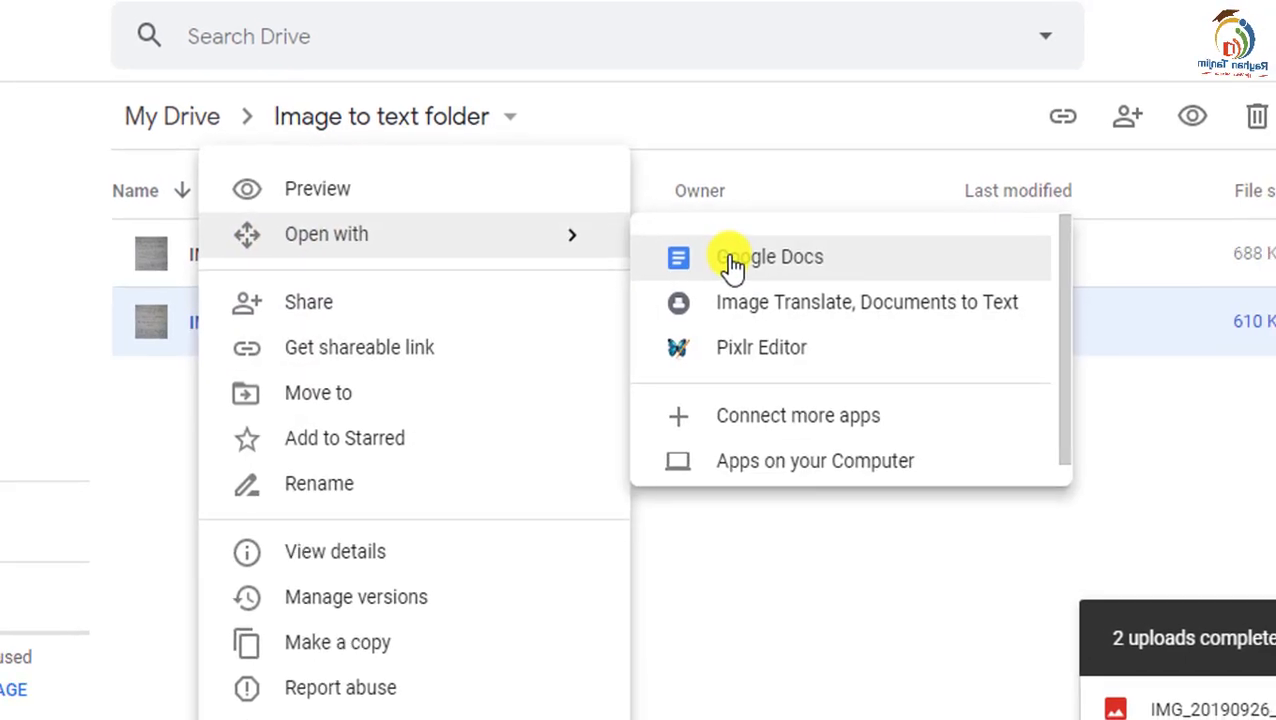
left_click(733, 260)
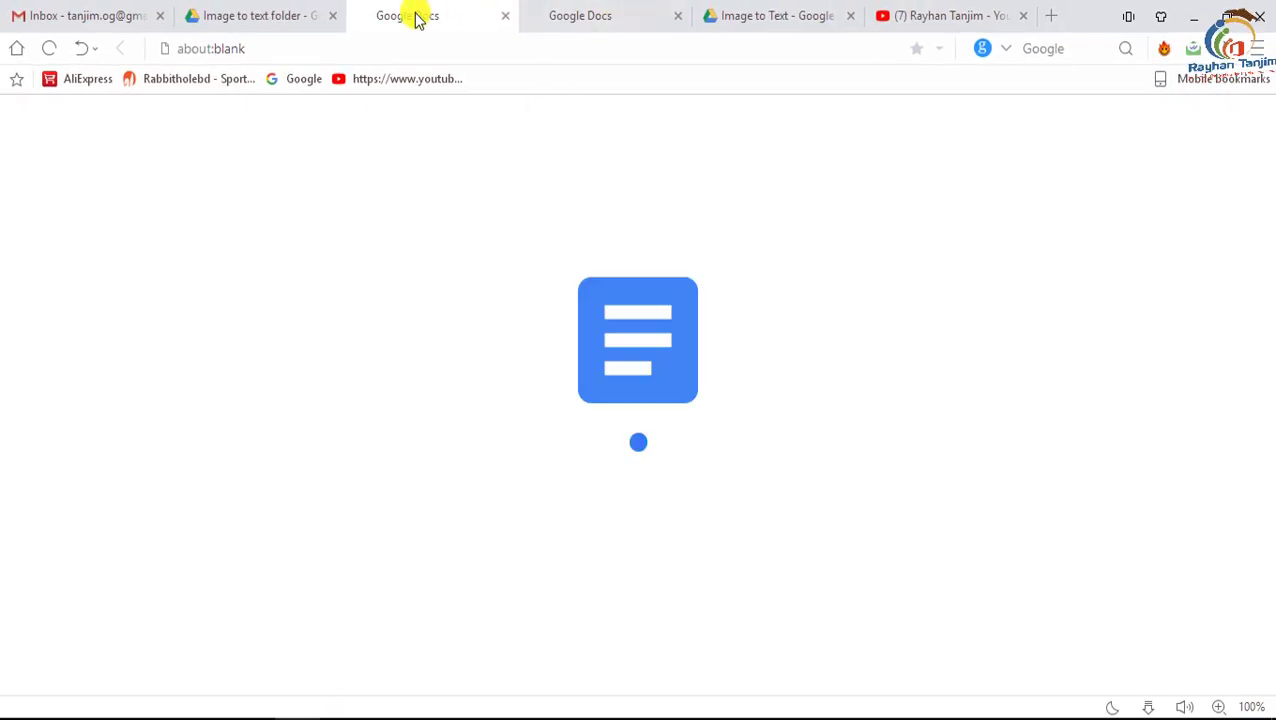
left_click(604, 23)
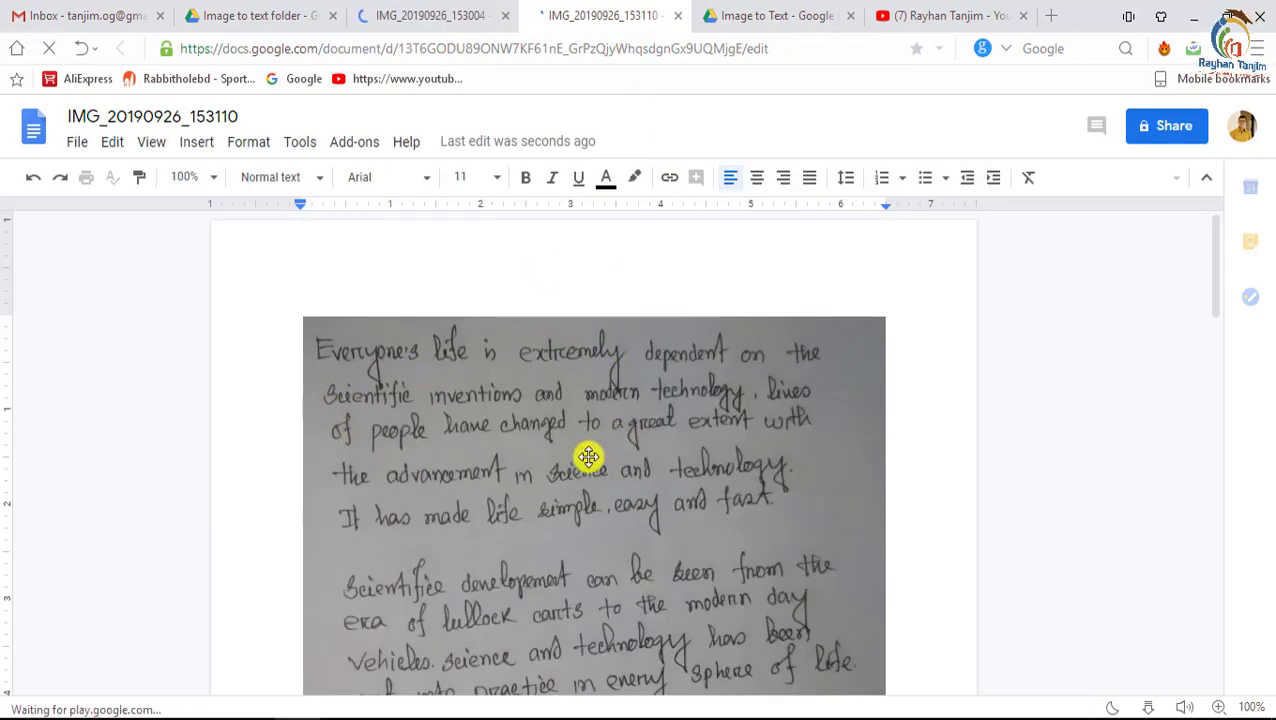
scroll(590, 452, "down", 4)
scroll(540, 468, "down", 1)
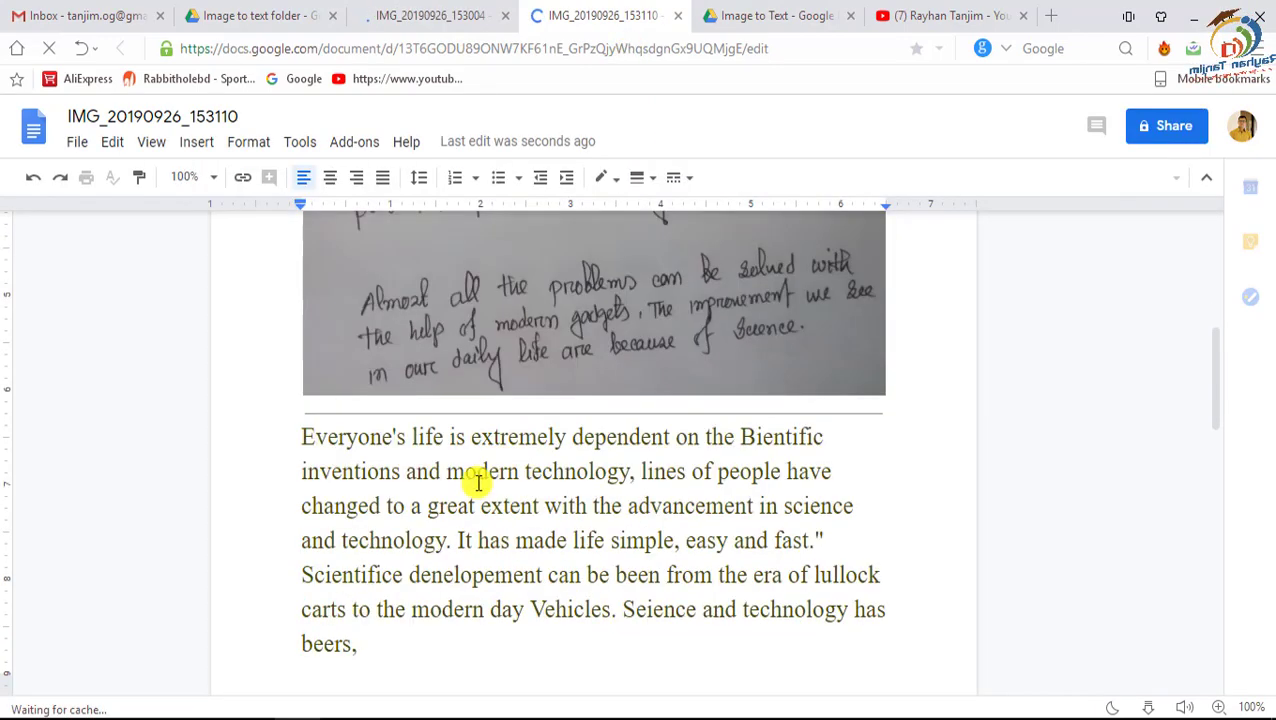
scroll(620, 440, "down", 1)
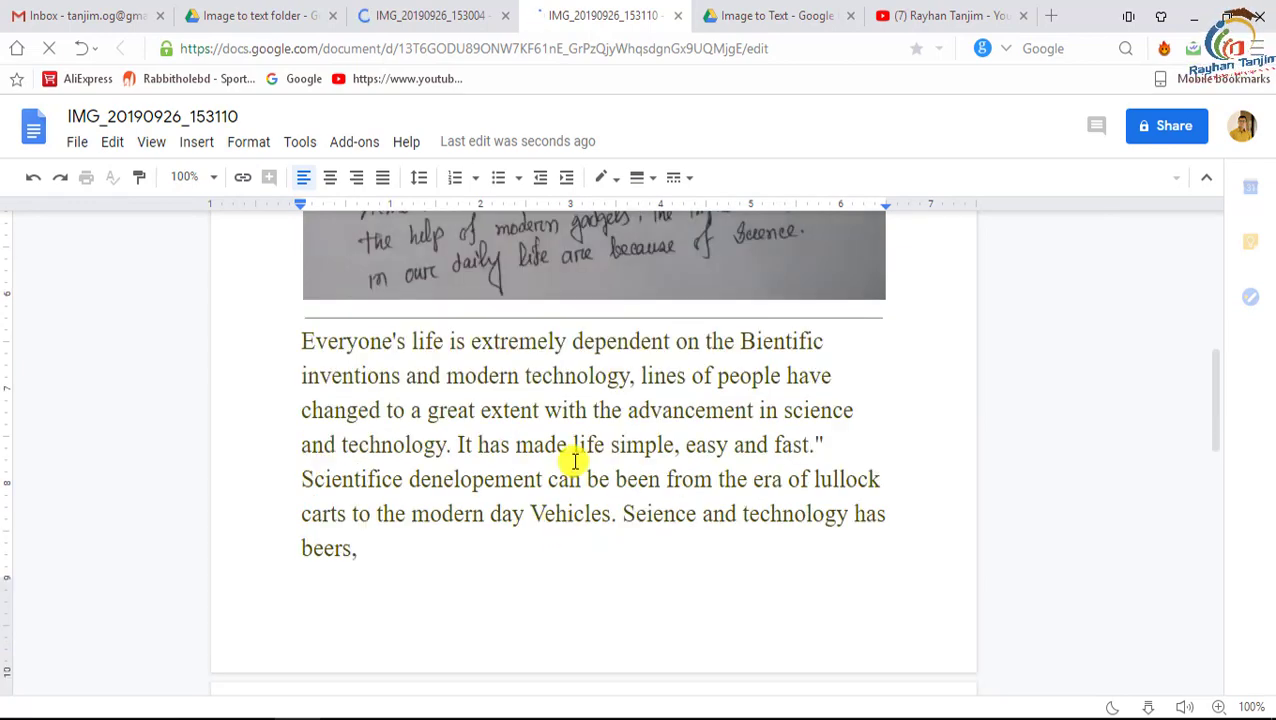
scroll(578, 458, "down", 1)
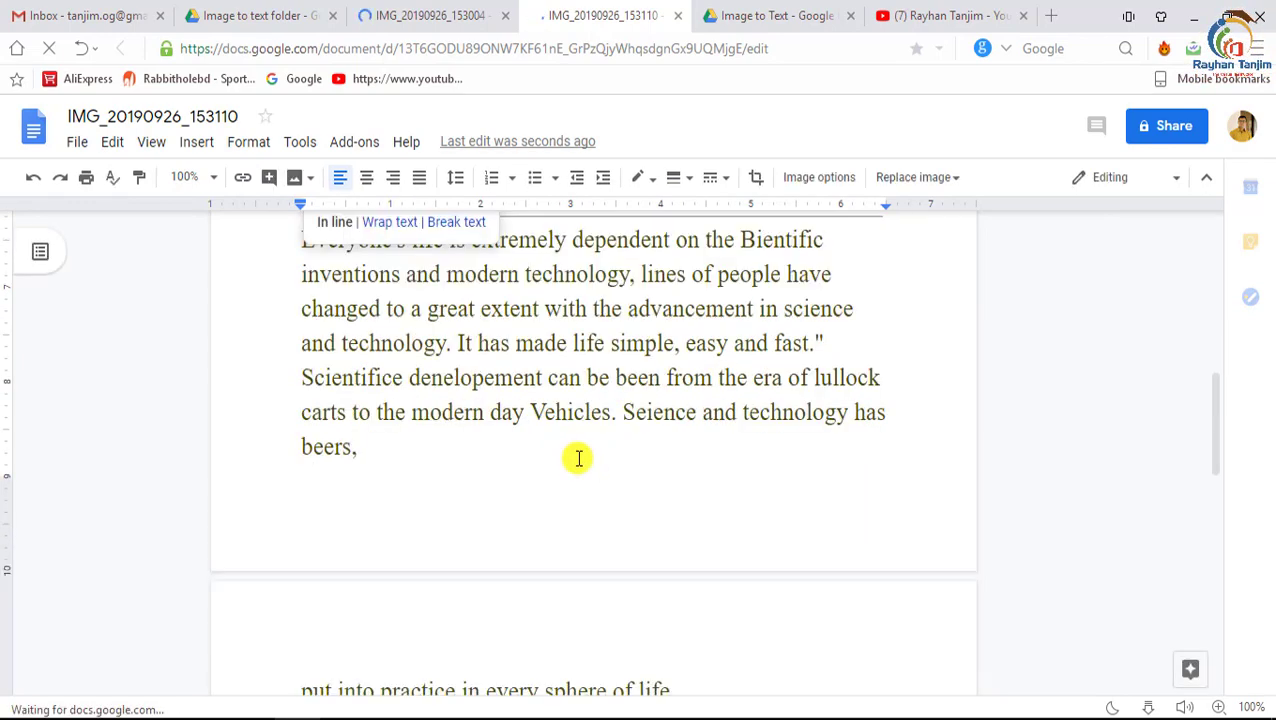
left_click(578, 458)
scroll(527, 444, "down", 2)
scroll(531, 447, "down", 1)
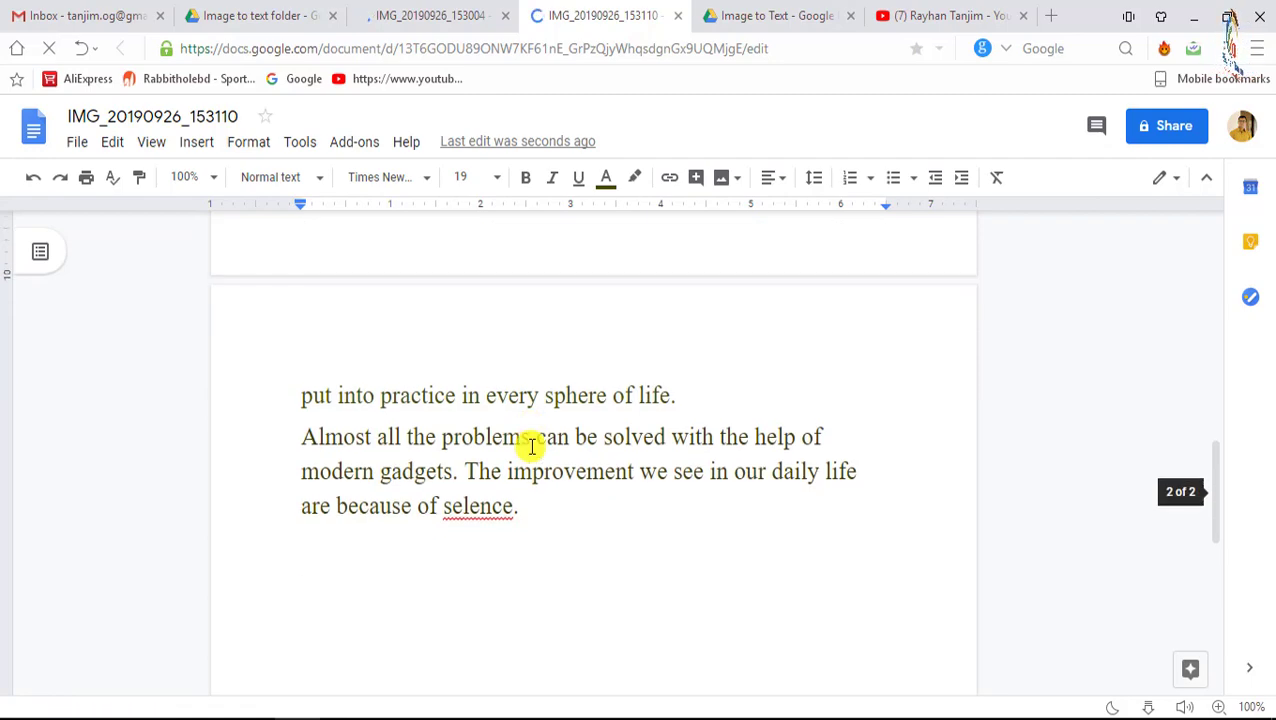
scroll(532, 447, "up", 3)
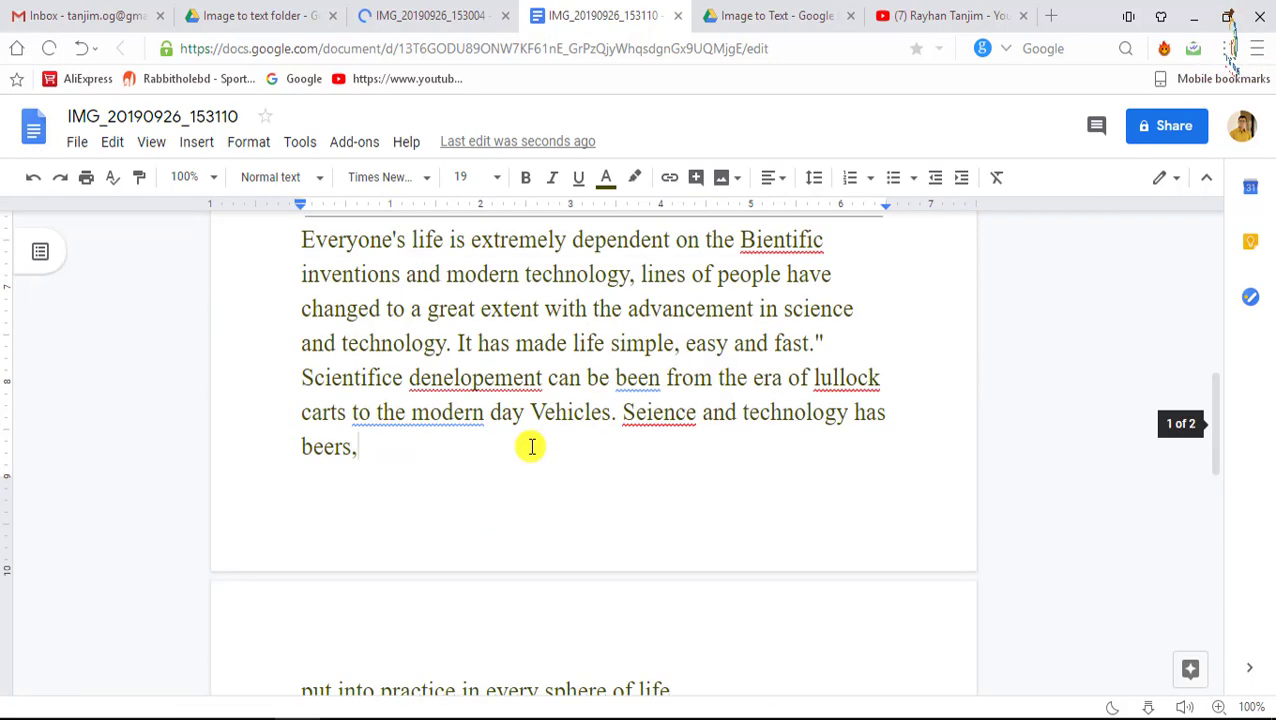
scroll(532, 447, "up", 3)
scroll(532, 447, "up", 1)
scroll(532, 447, "up", 2)
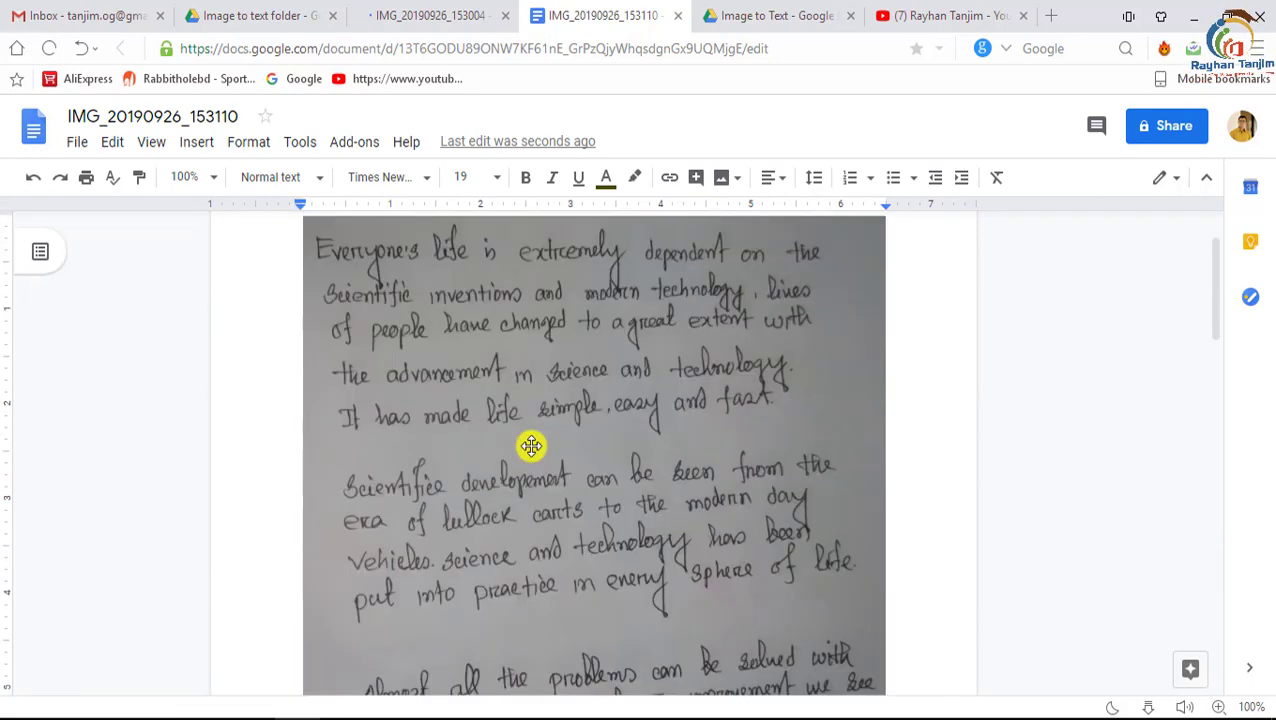
scroll(532, 447, "up", 1)
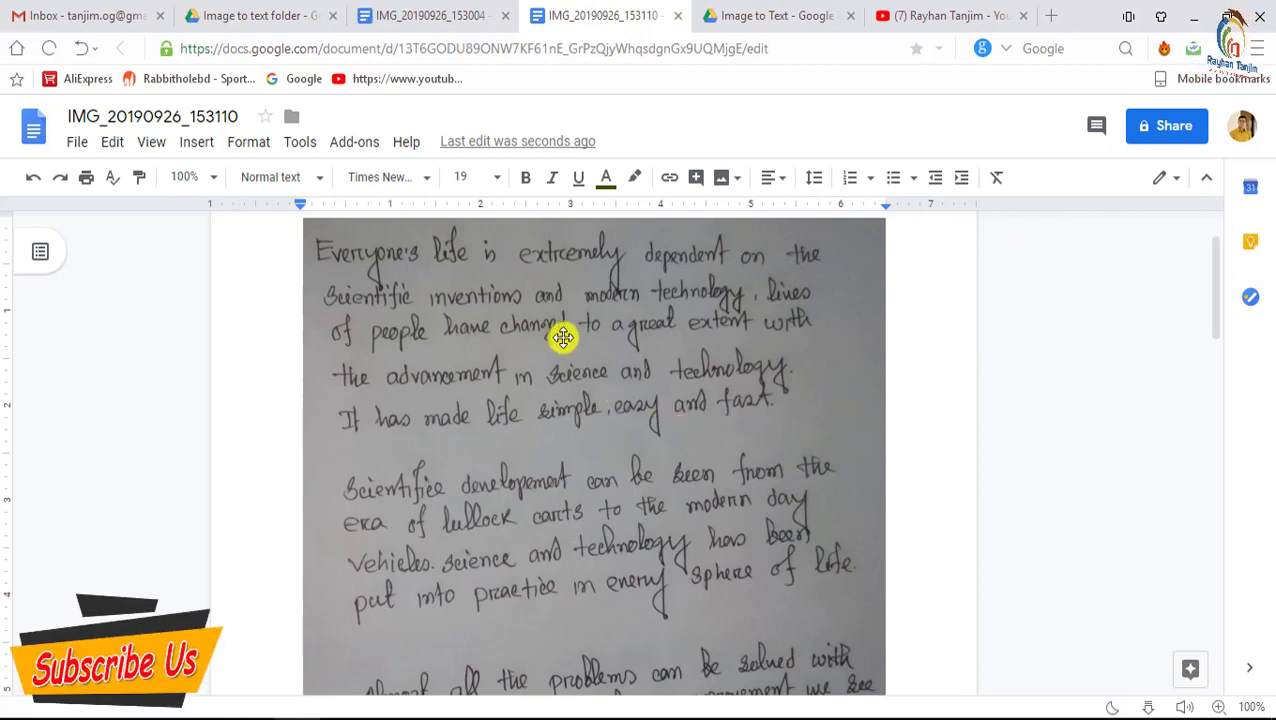
scroll(574, 458, "down", 4)
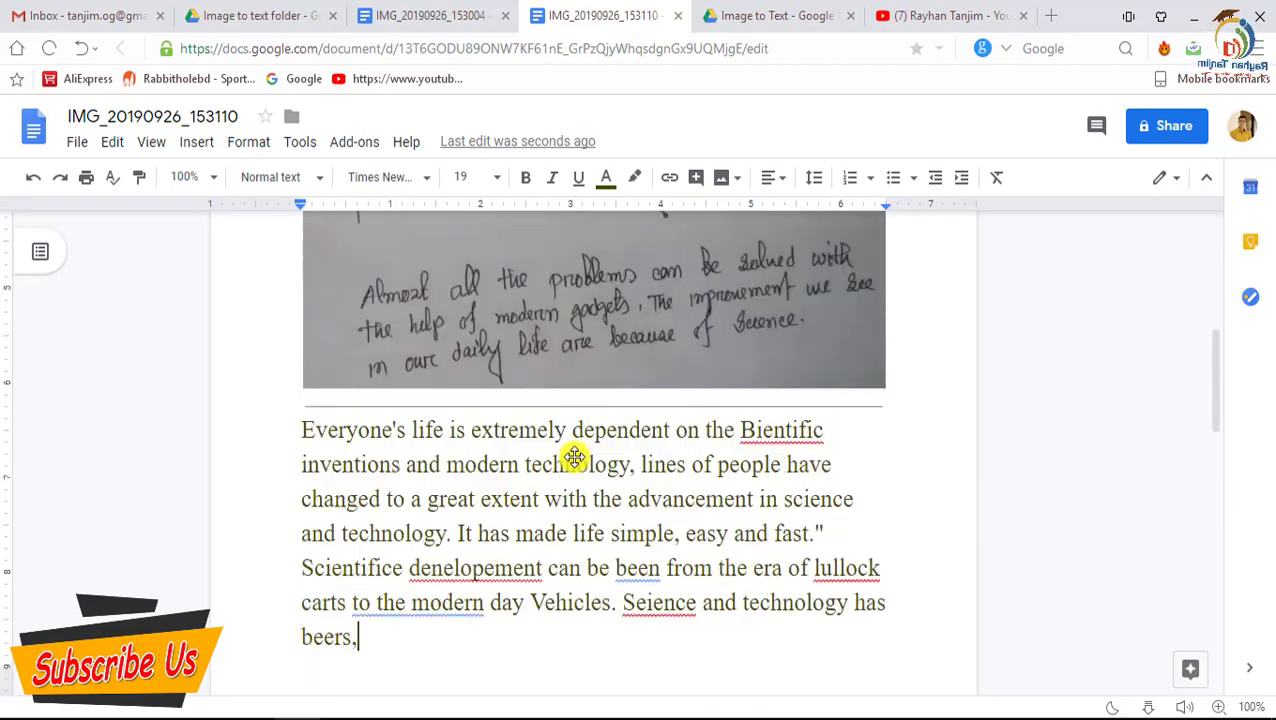
scroll(572, 456, "down", 3)
scroll(540, 446, "up", 2)
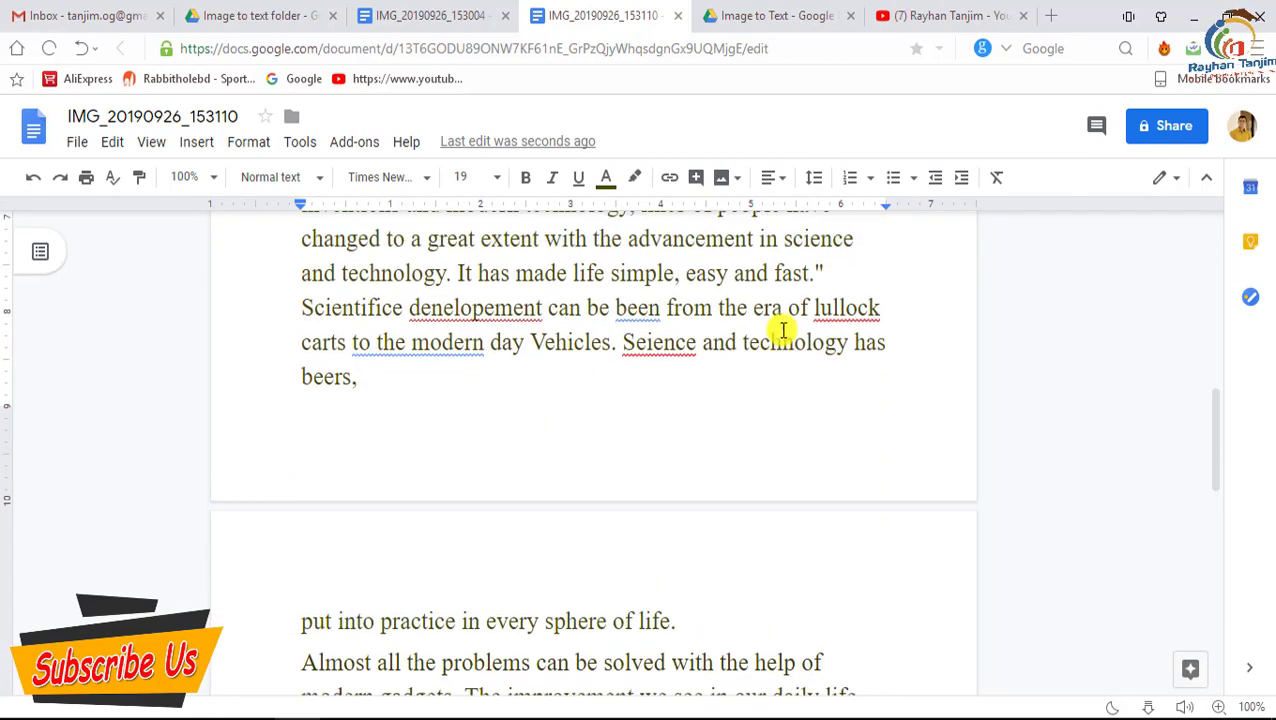
scroll(486, 385, "up", 2)
Download IMG_20190926_153110 as a Microsoft Word .docx file and reveal it in Downloads
scroll(486, 385, "up", 2)
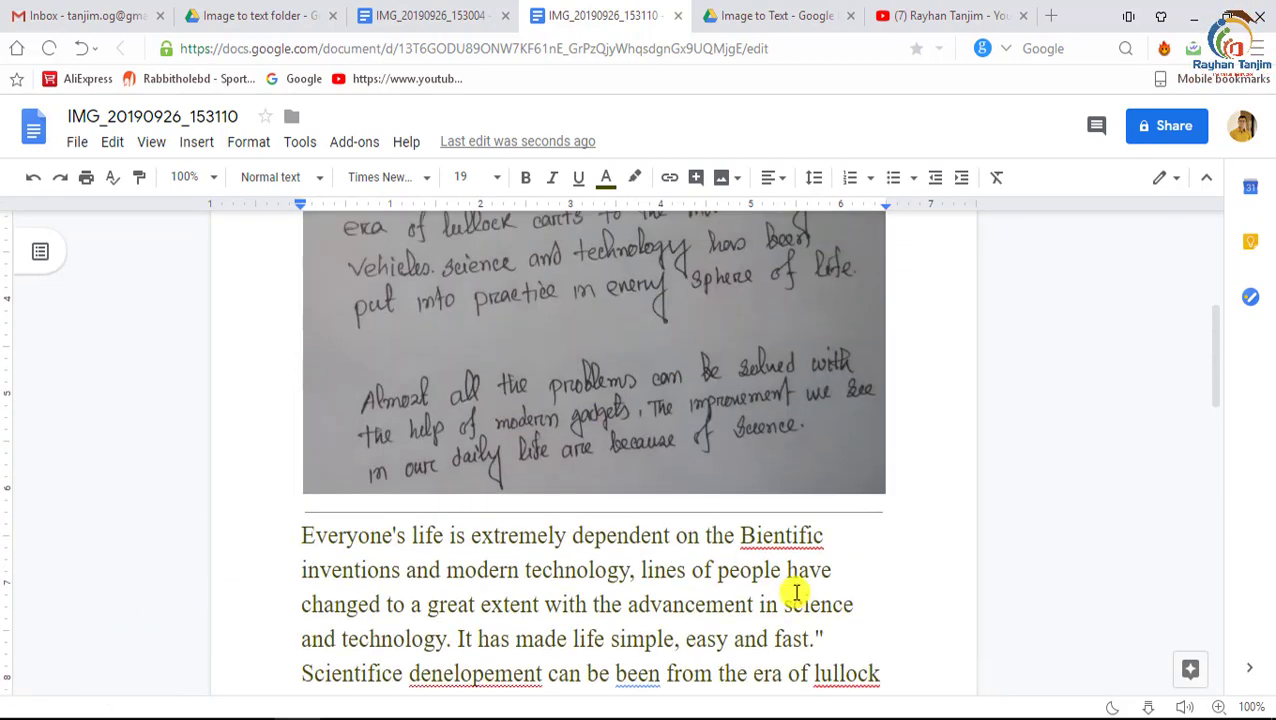
left_click(77, 142)
mouse_move(192, 337)
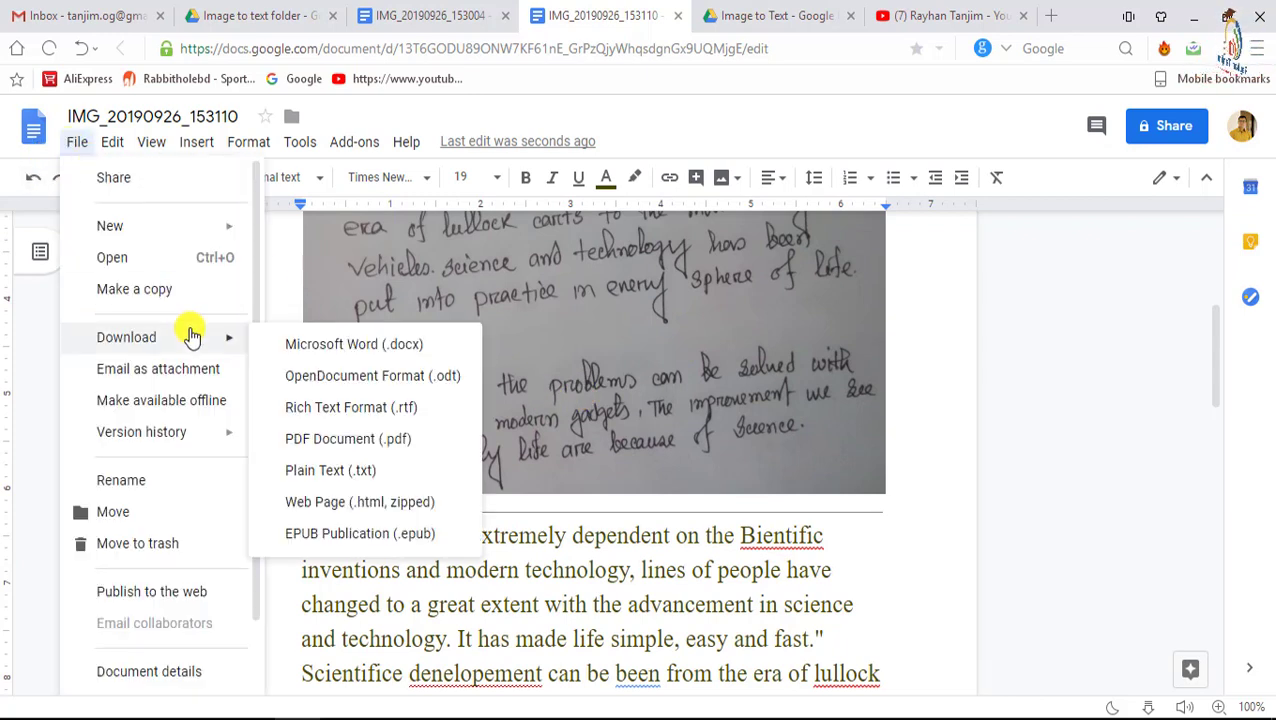
left_click(348, 344)
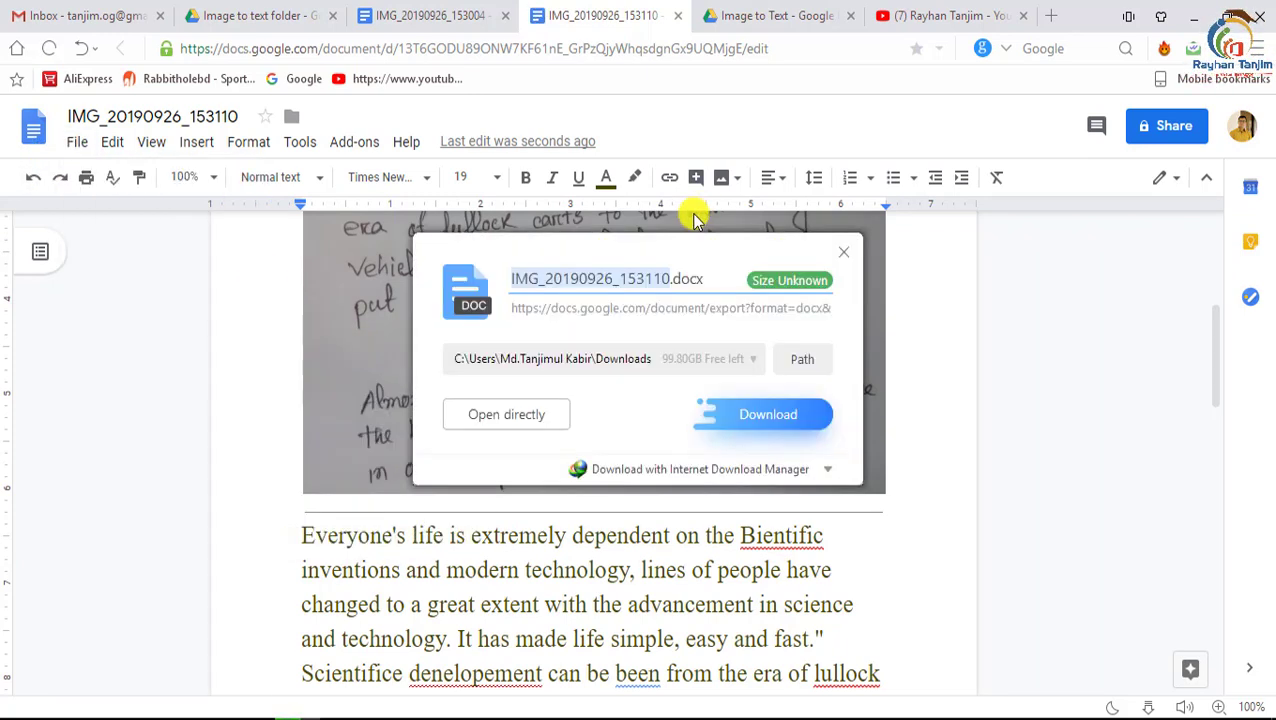
left_click(748, 420)
left_click(1160, 705)
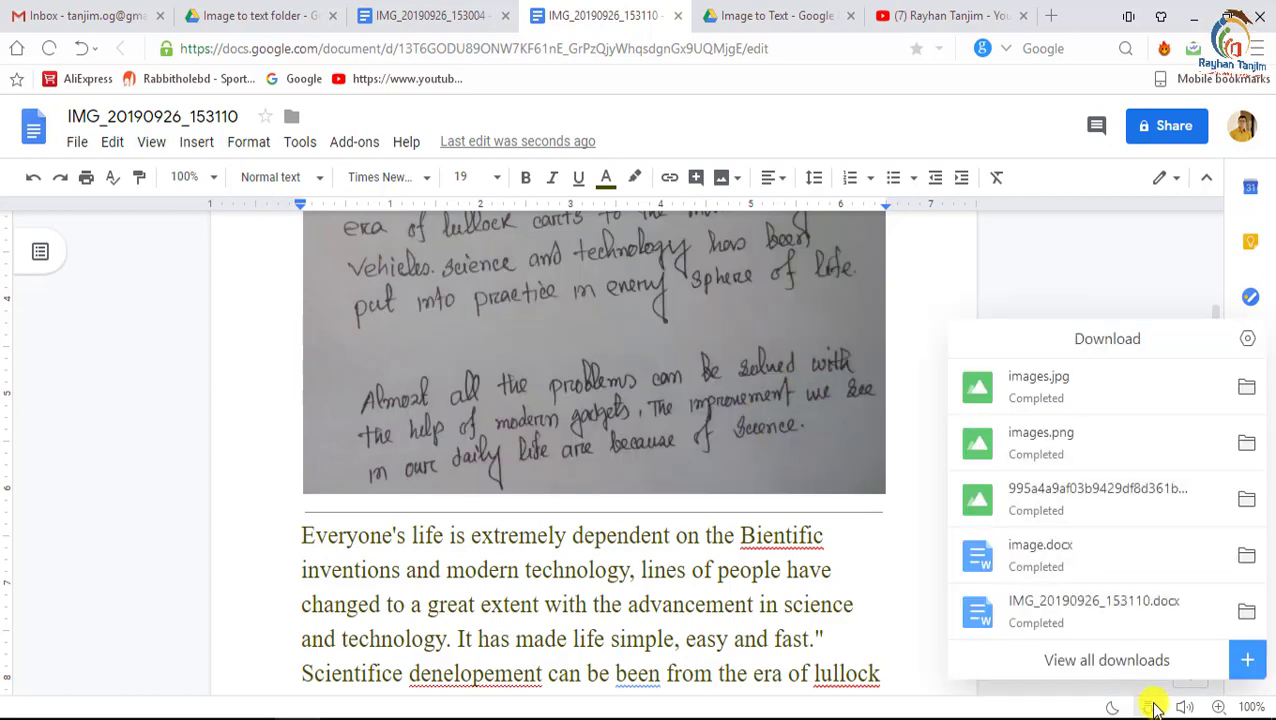
left_click(1248, 615)
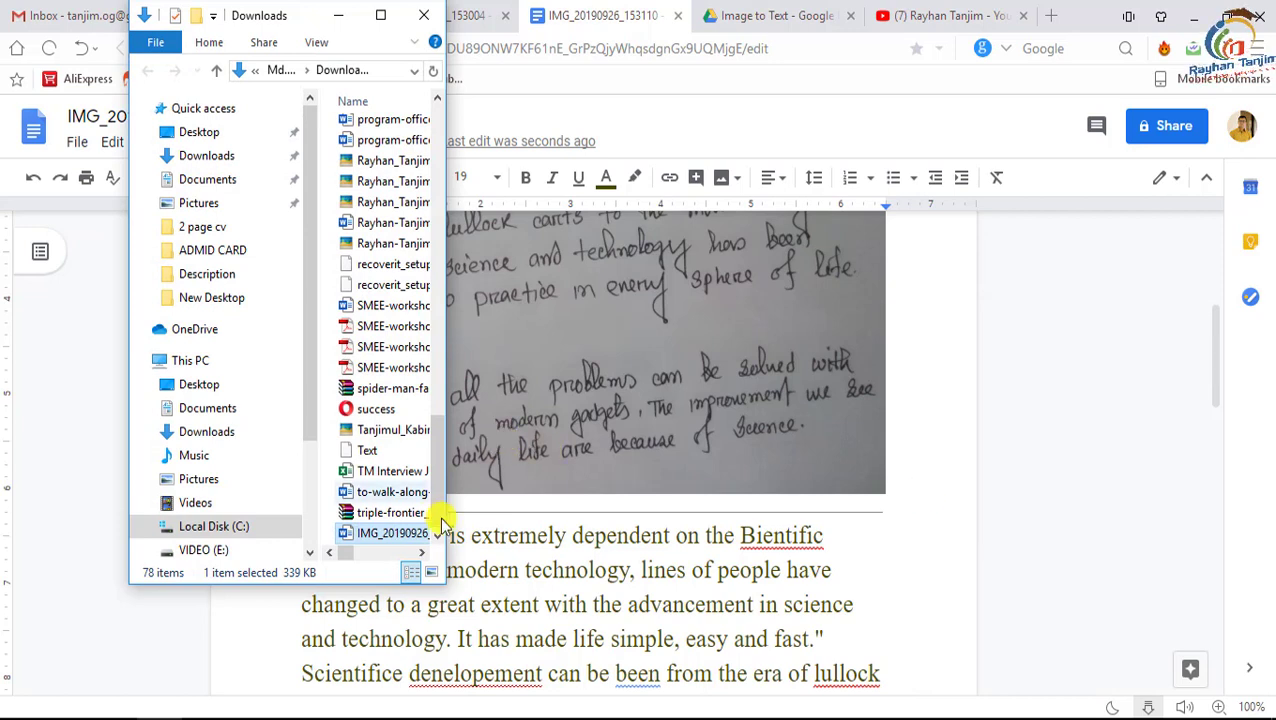
Open IMG_20190926_153110.docx in Word and delete the handwritten picture
double_click(380, 537)
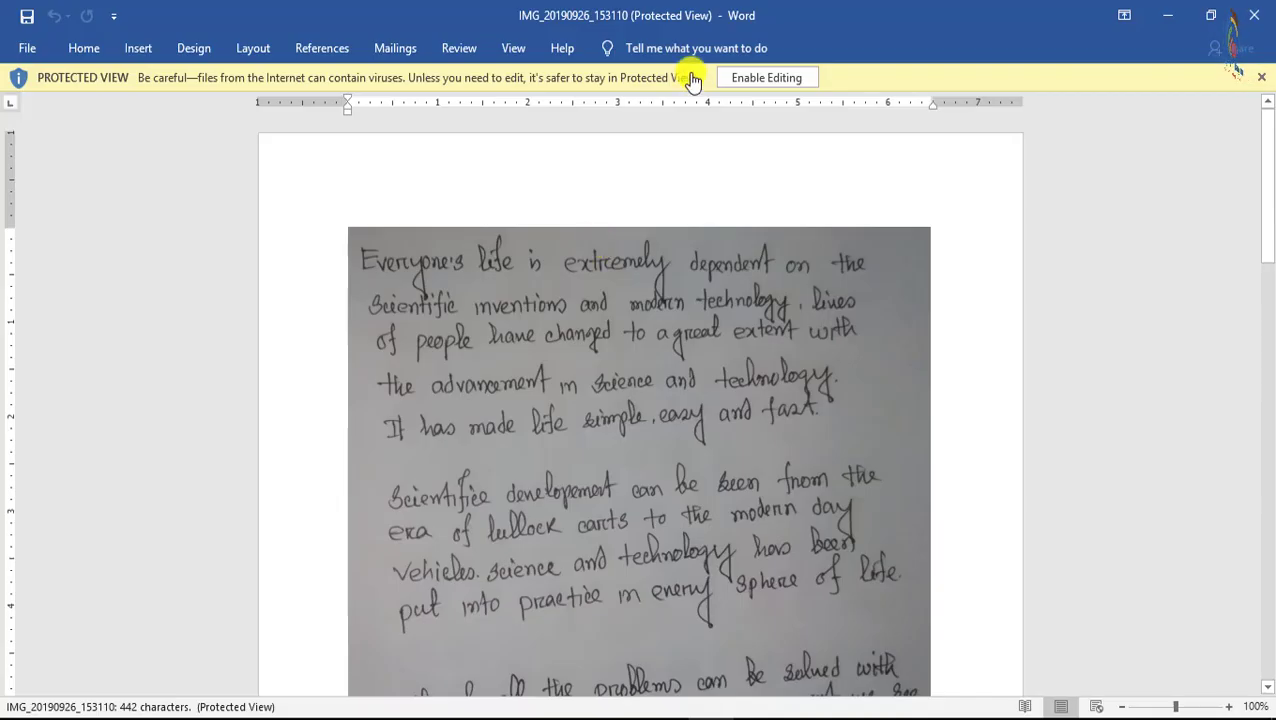
scroll(584, 343, "down", 5)
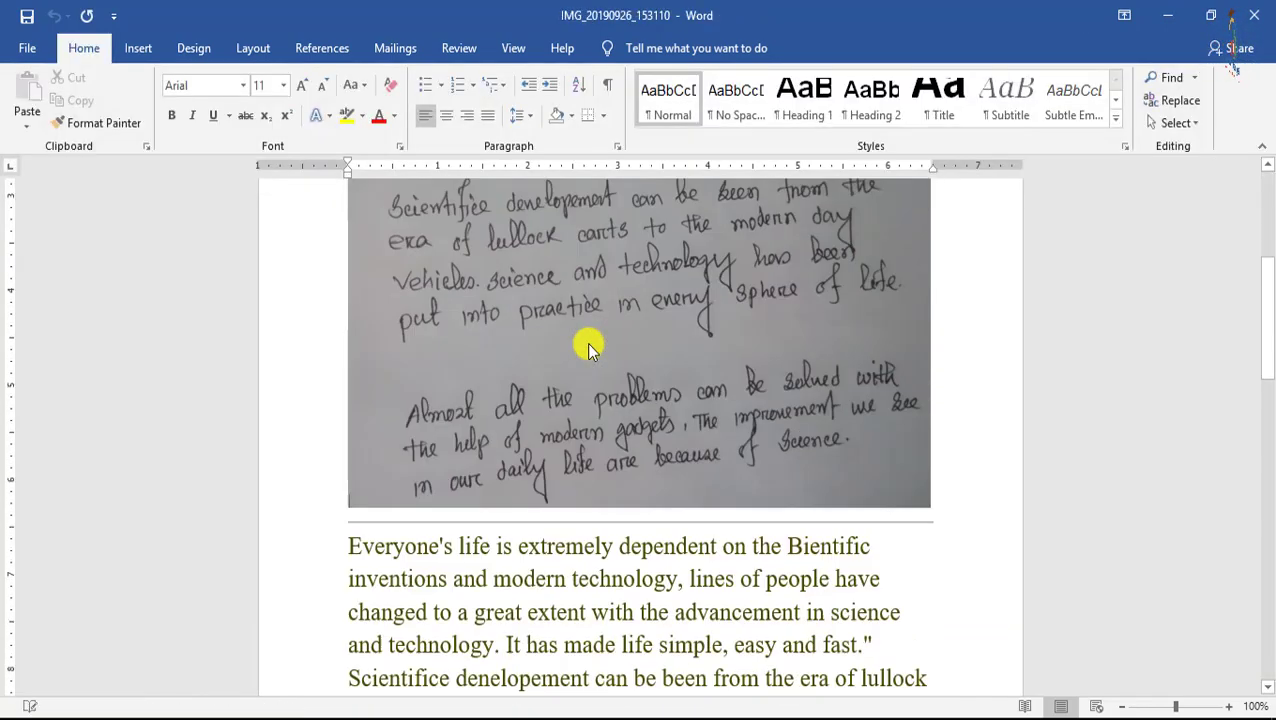
scroll(516, 404, "down", 1)
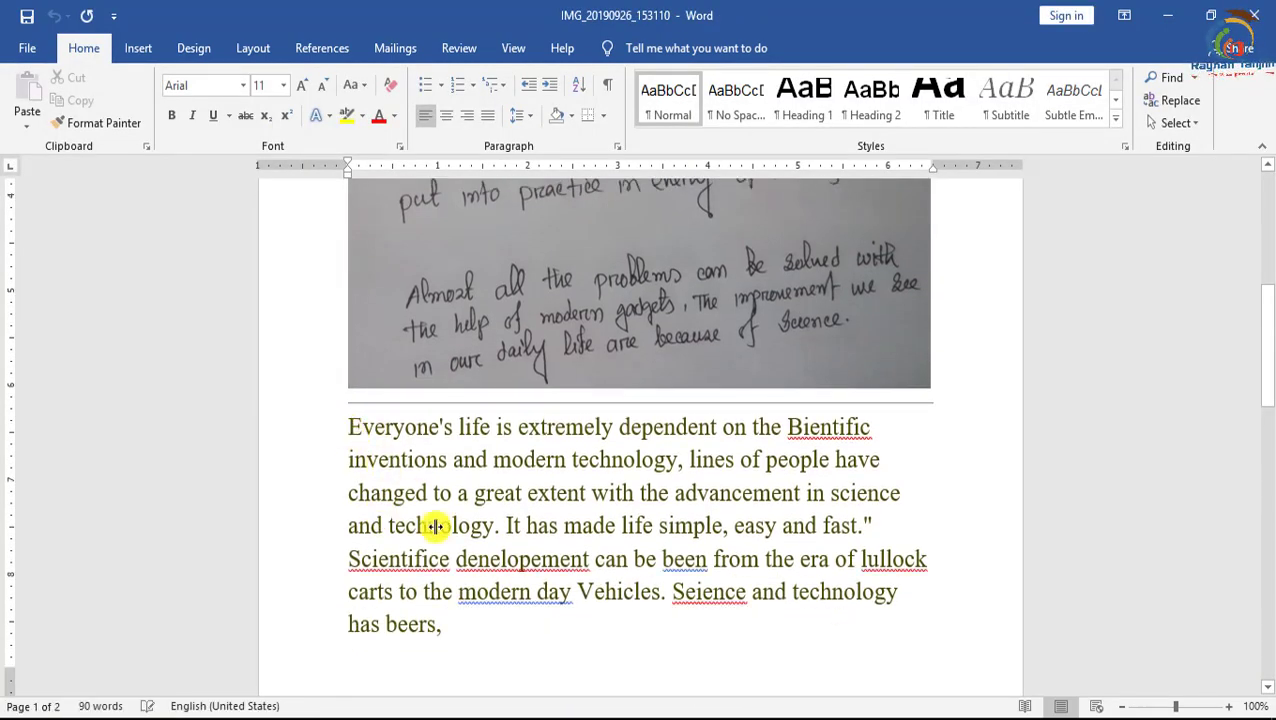
left_click(428, 526)
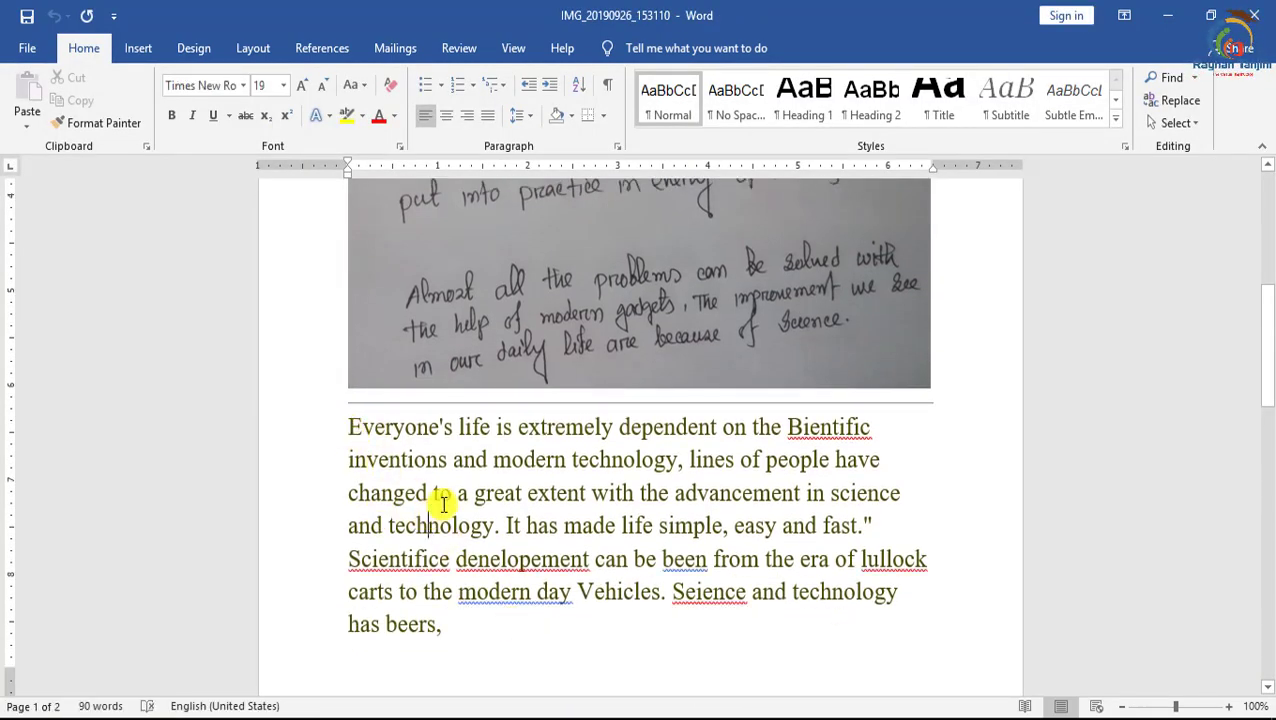
left_click(510, 356)
key("Delete")
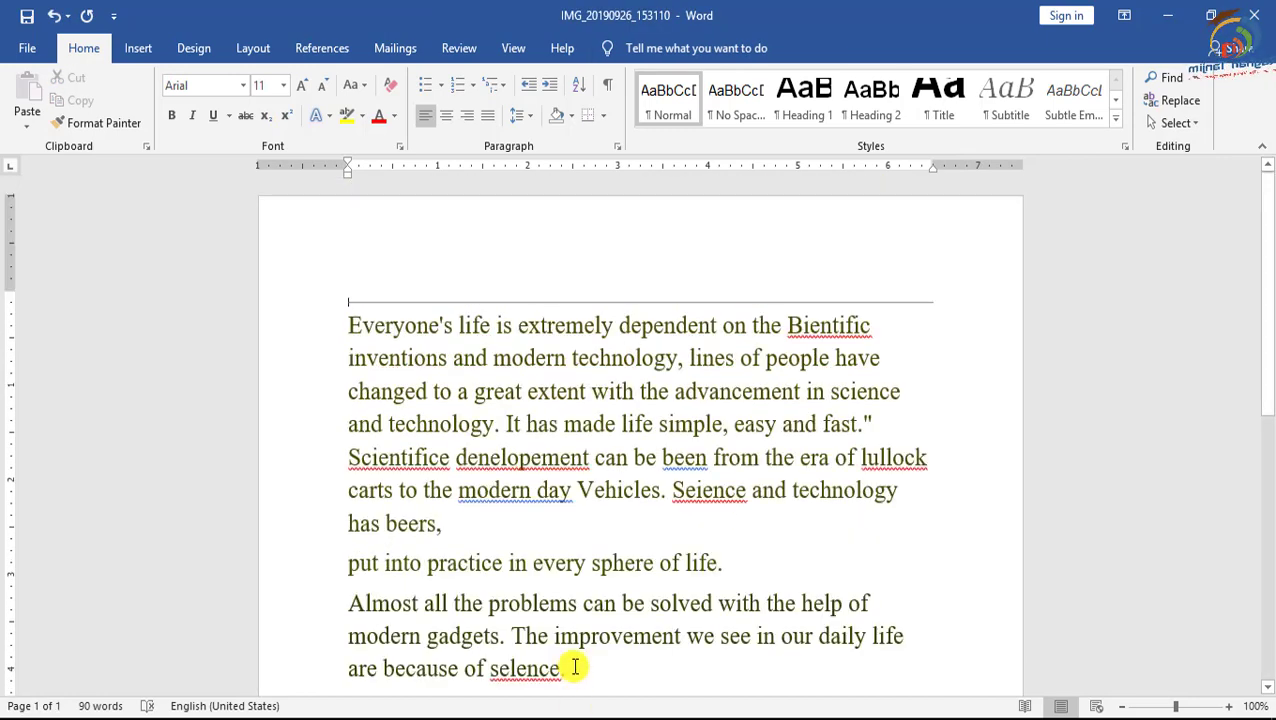
Select all the recognised text, apply Clear All Formatting, then close Word without saving
left_click(358, 336, "shift")
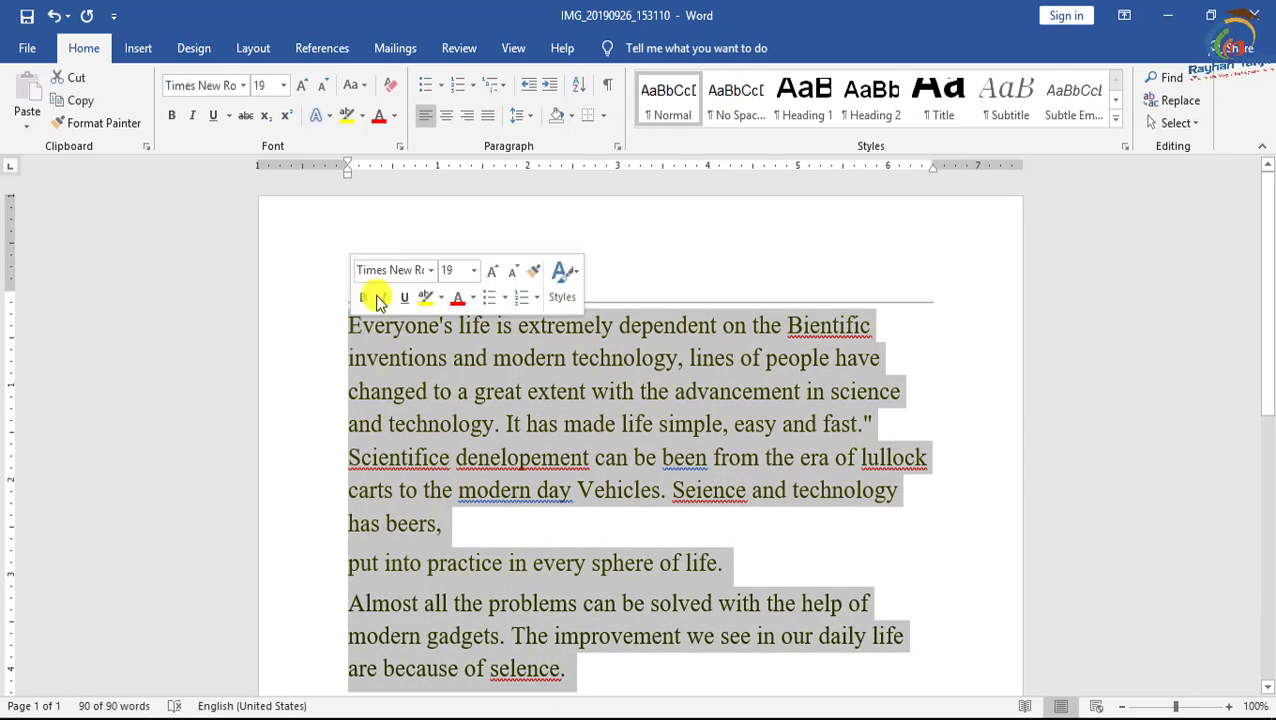
left_click(390, 88)
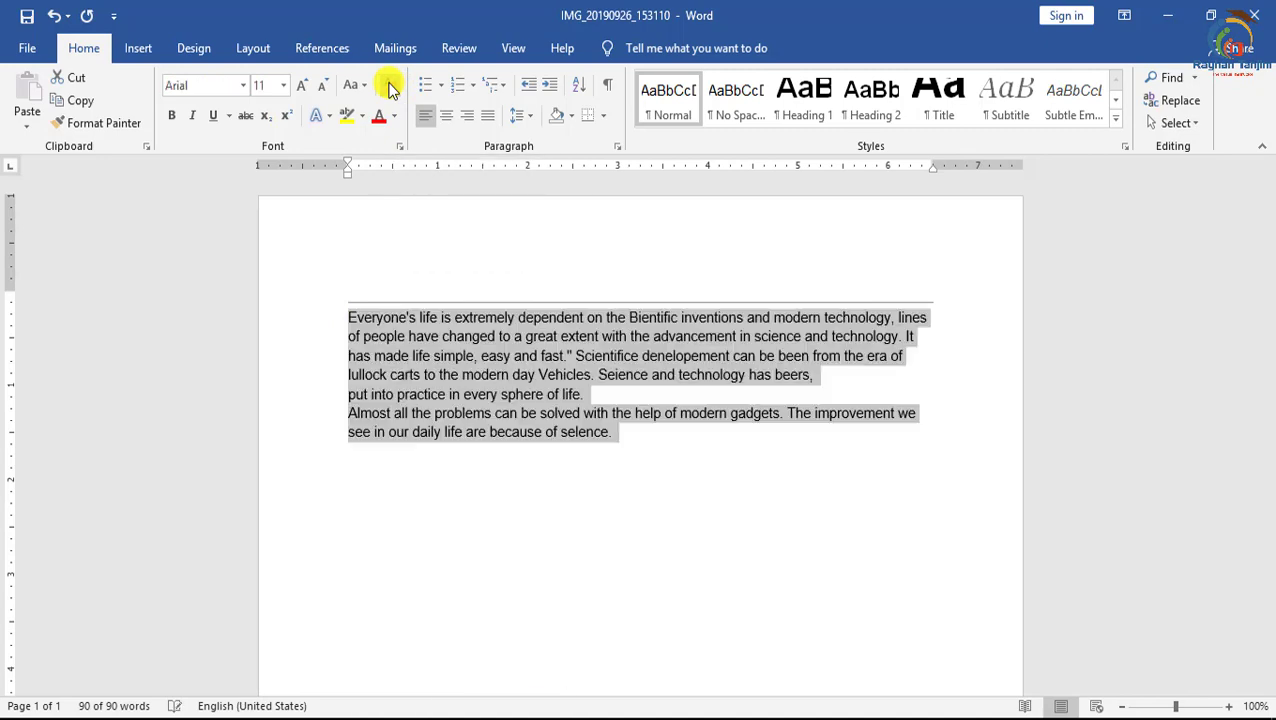
left_click(650, 337)
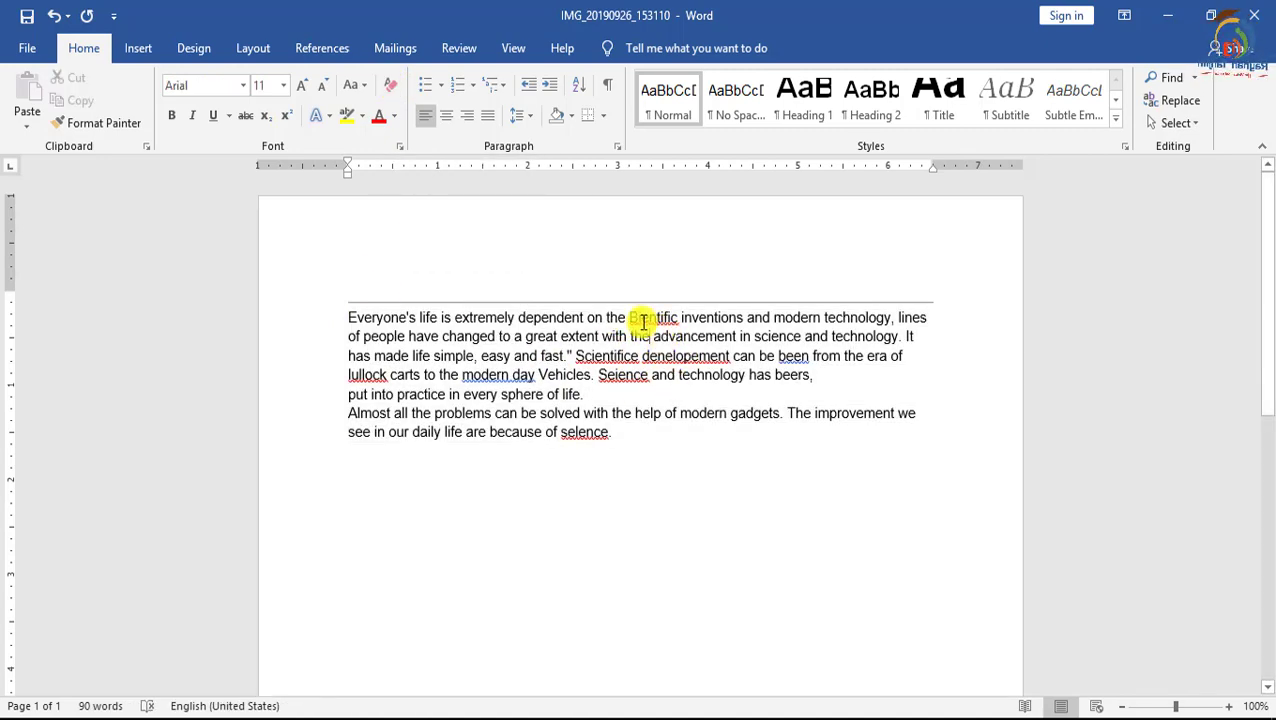
left_click(1254, 15)
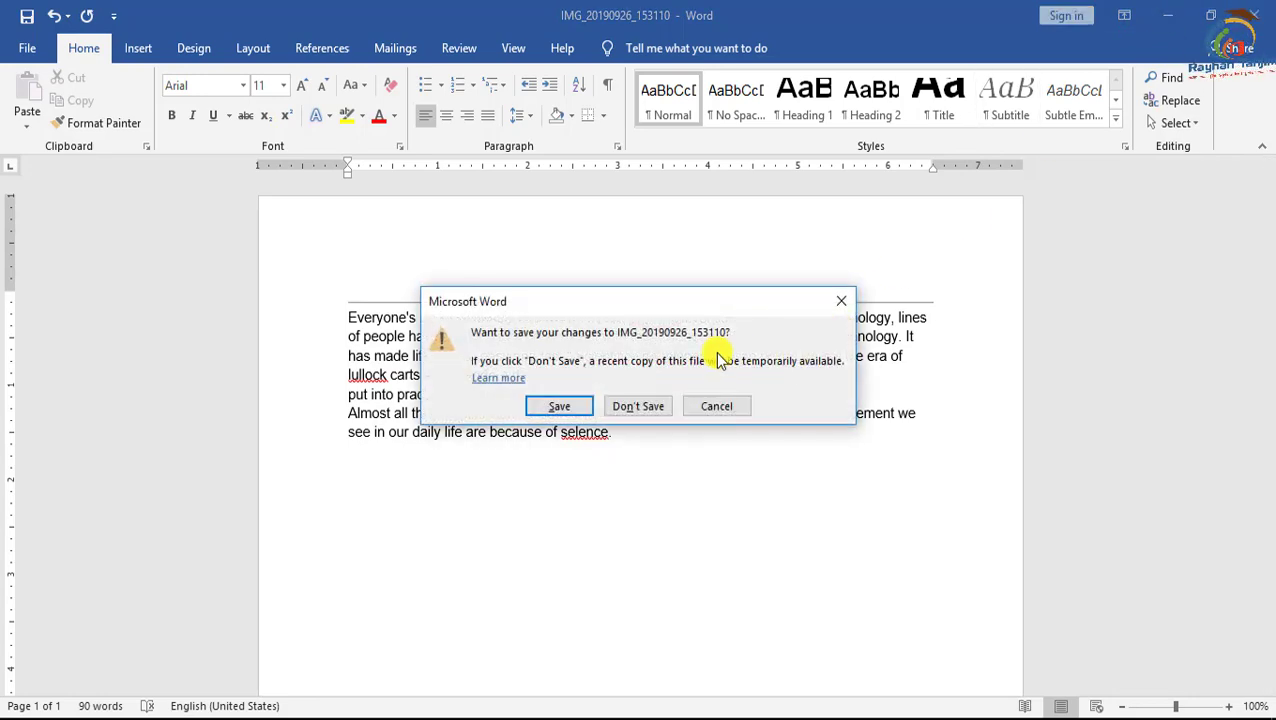
key("Tab")
key("Return")
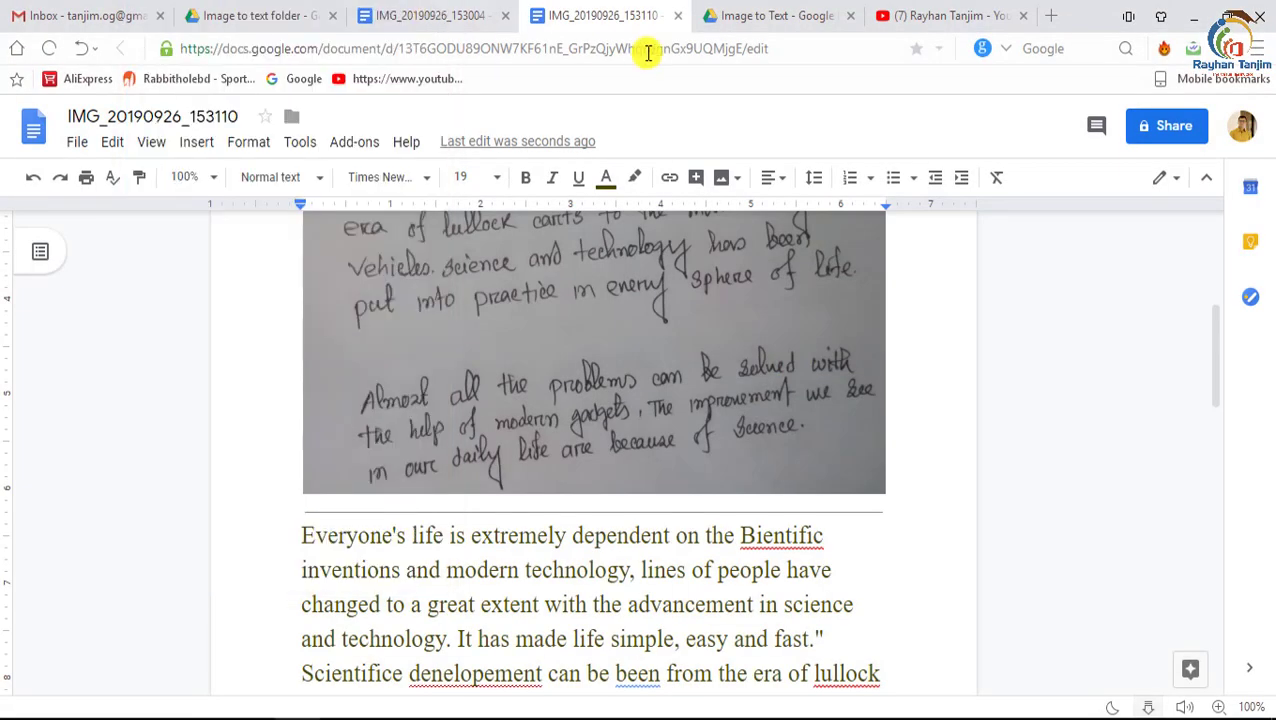
Scroll through the recognised Bengali text in IMG_20190926_153004, then return to the Image to text folder
left_click(430, 20)
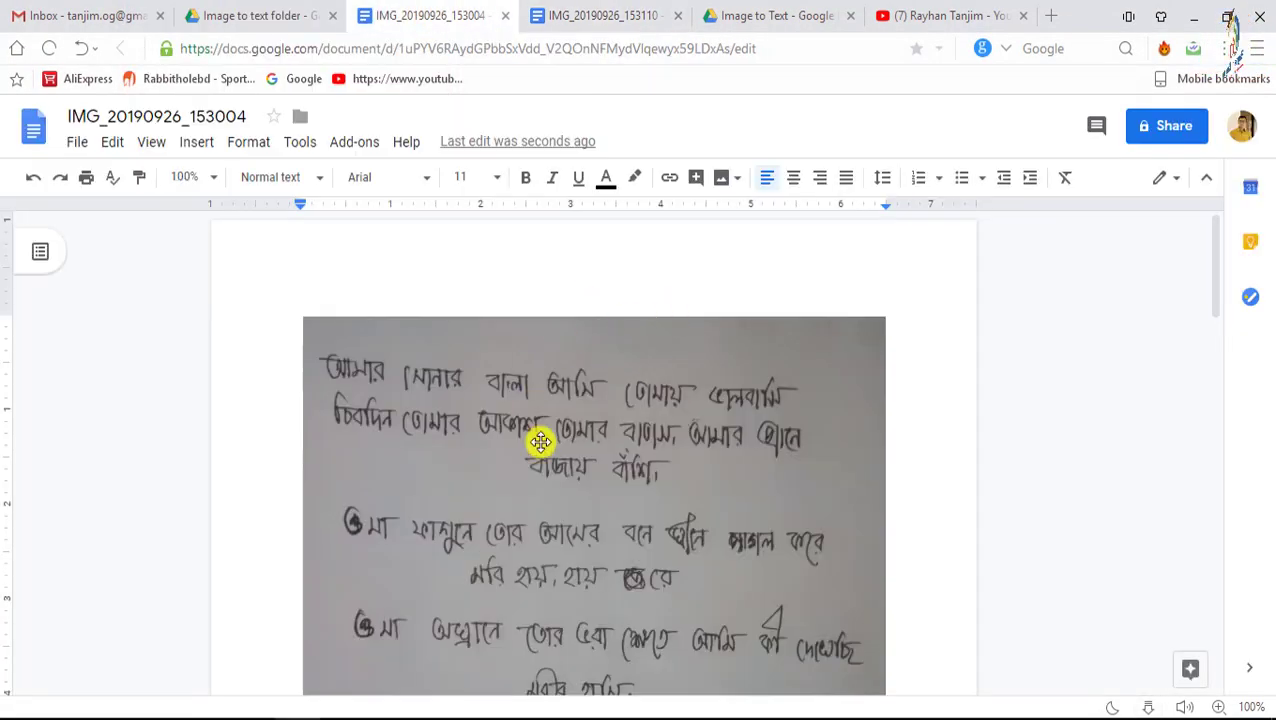
scroll(560, 426, "down", 3)
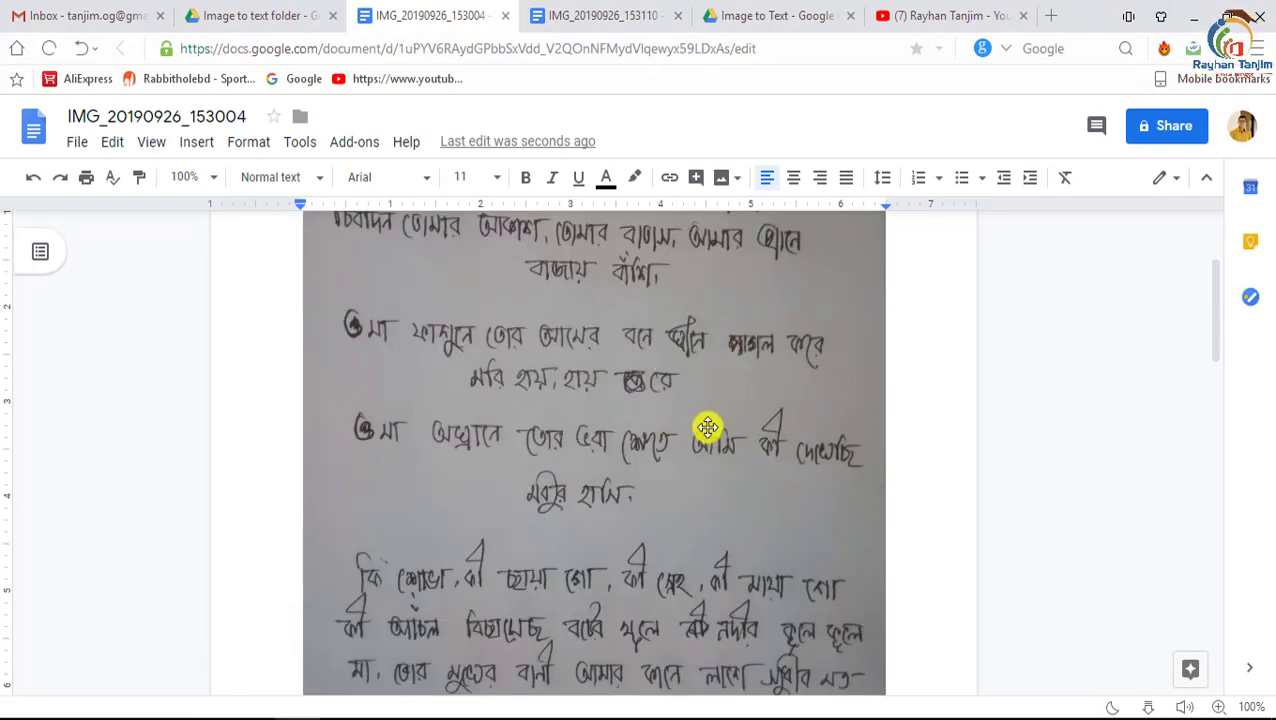
scroll(661, 419, "down", 2)
scroll(632, 416, "down", 5)
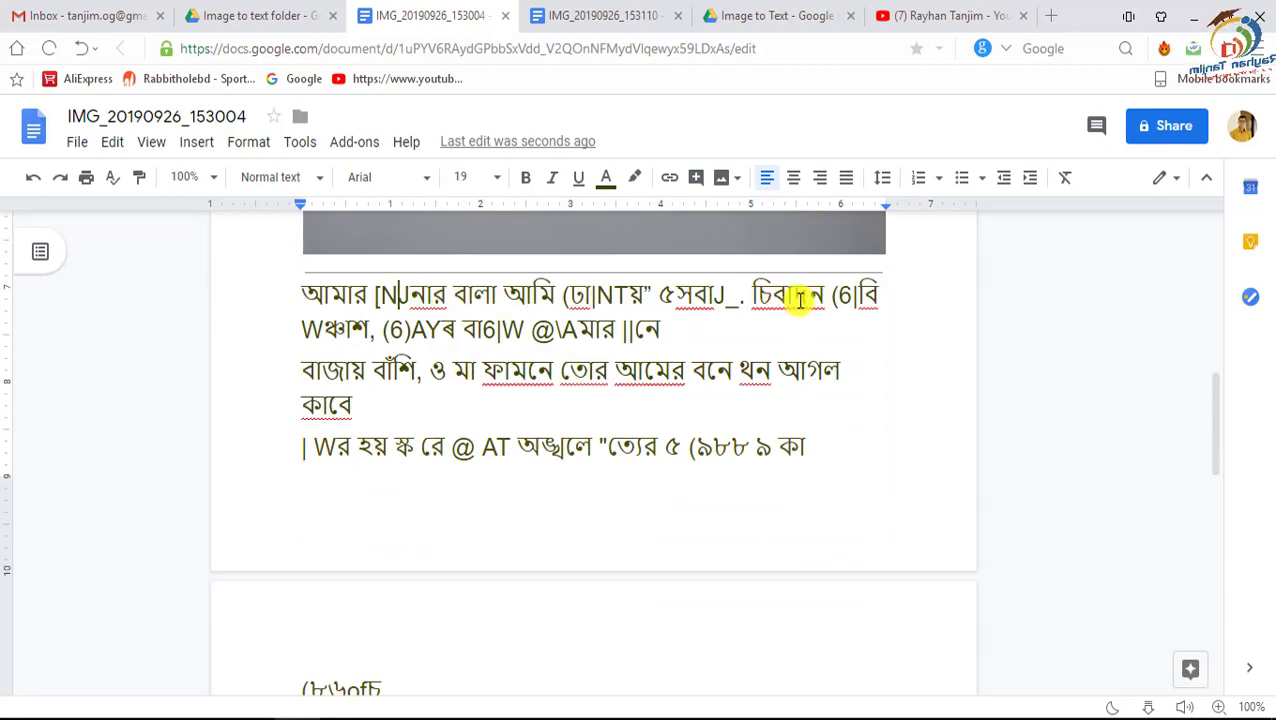
left_click(745, 295)
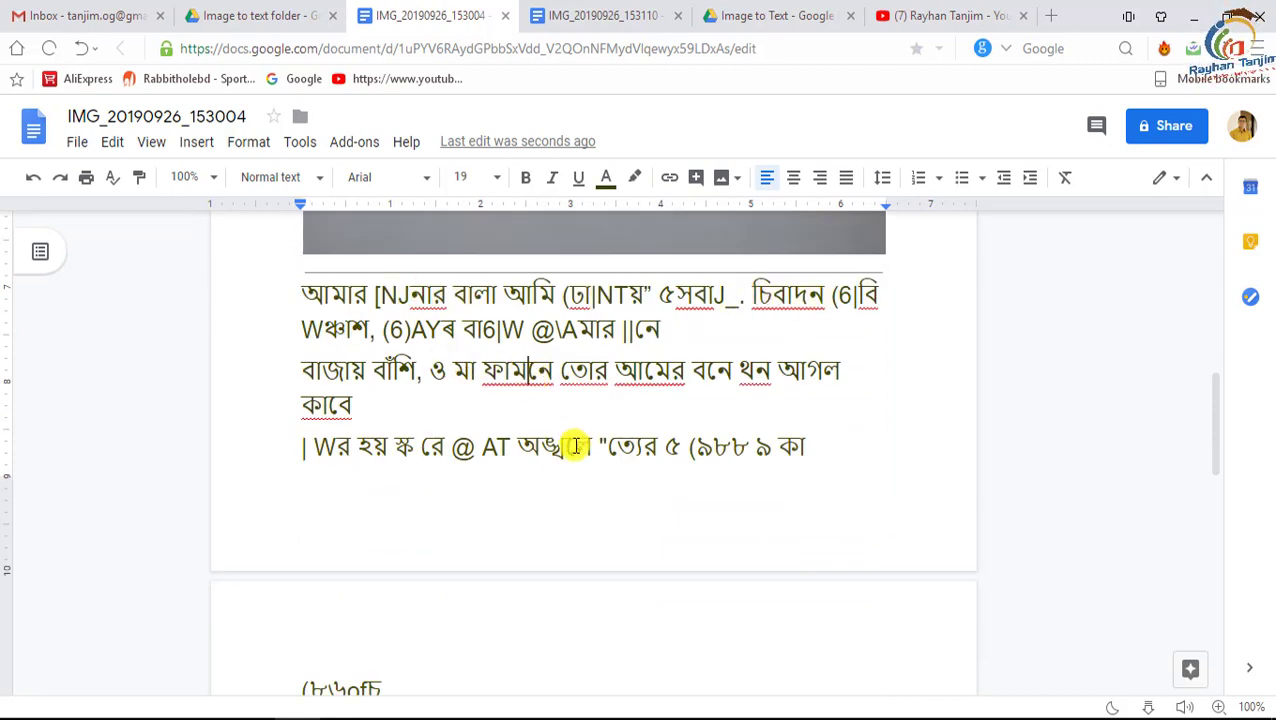
scroll(577, 446, "down", 1)
scroll(577, 446, "down", 2)
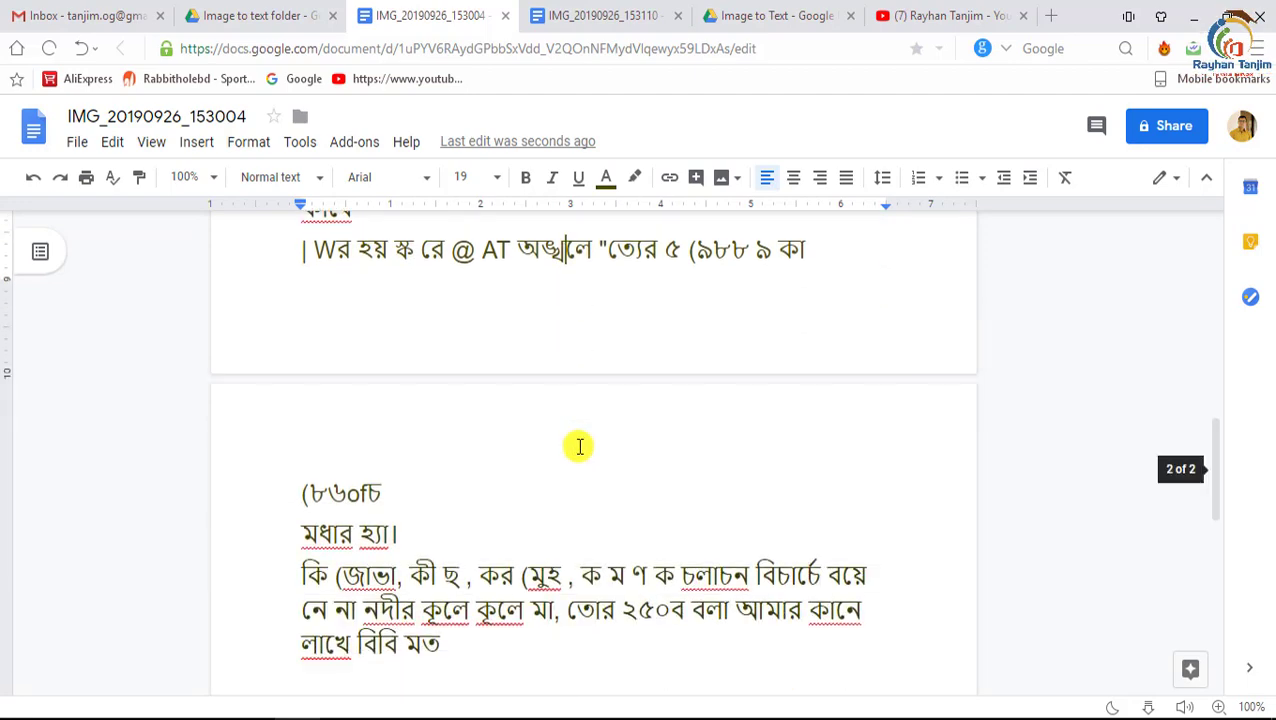
scroll(580, 446, "up", 2)
scroll(577, 447, "up", 2)
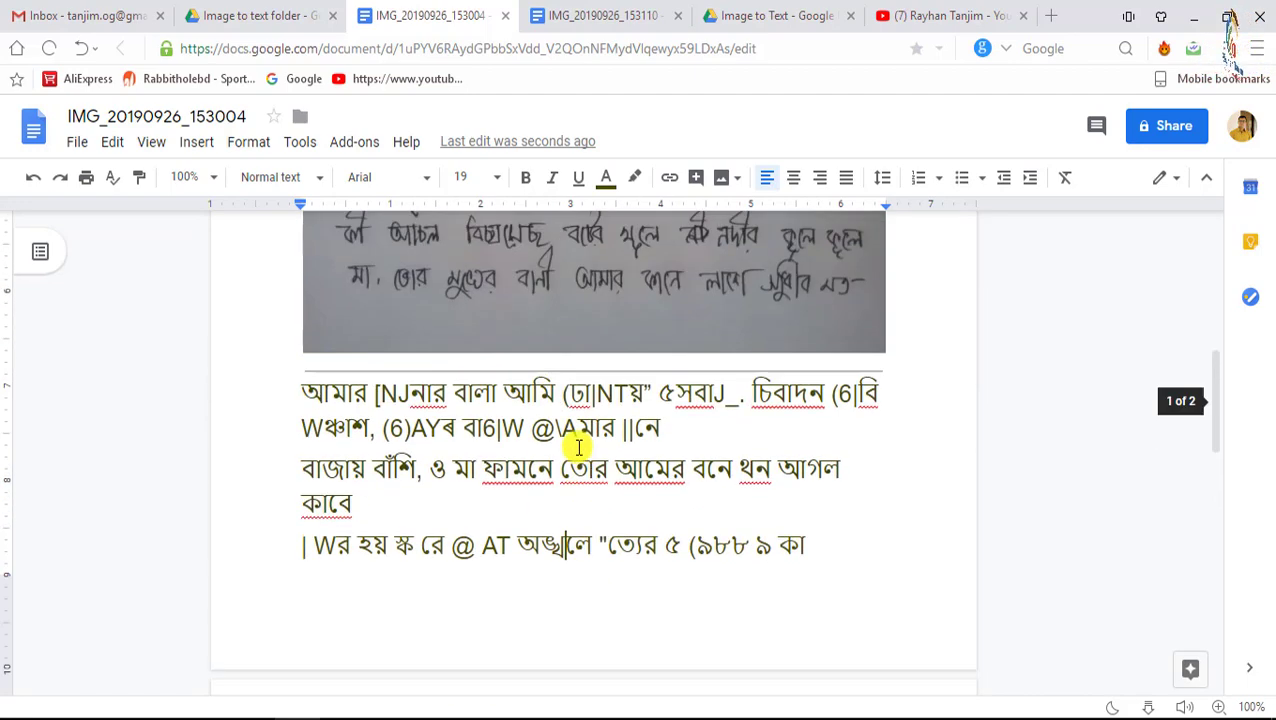
scroll(575, 447, "up", 4)
scroll(575, 447, "up", 3)
left_click(237, 18)
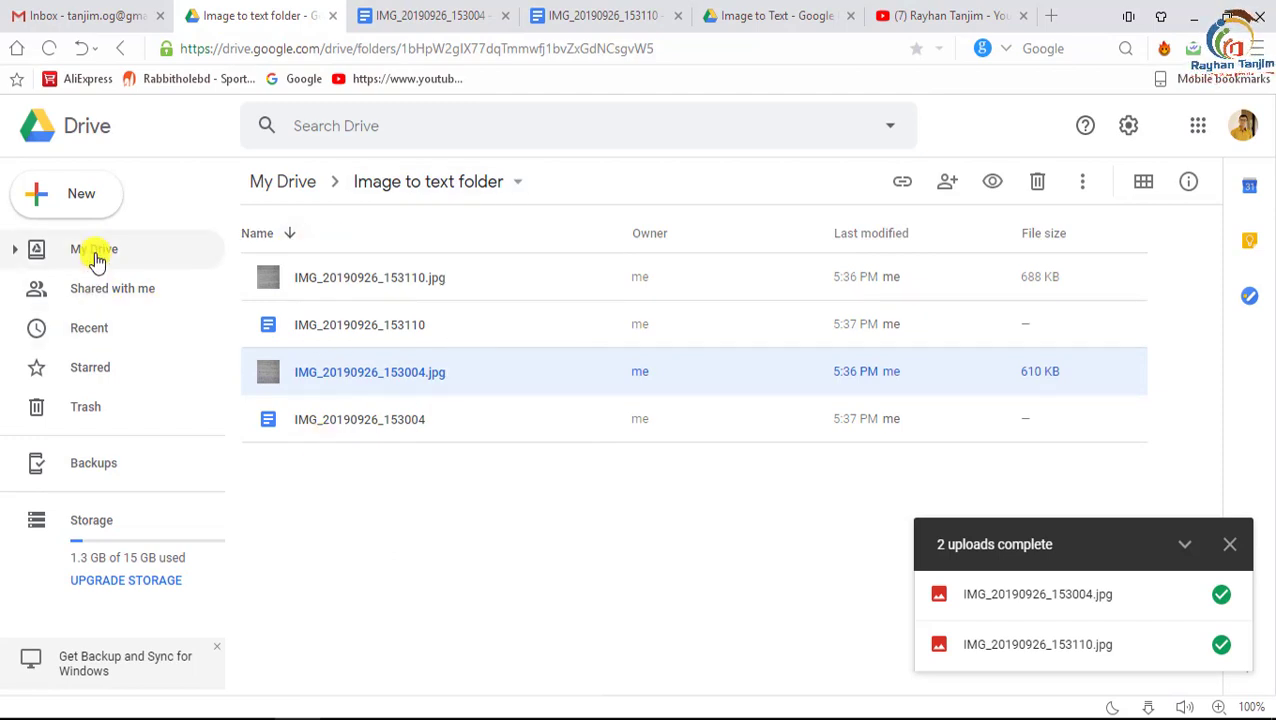
Open image.jpg from My Drive with Google Docs to get its Bengali OCR text
left_click(120, 48)
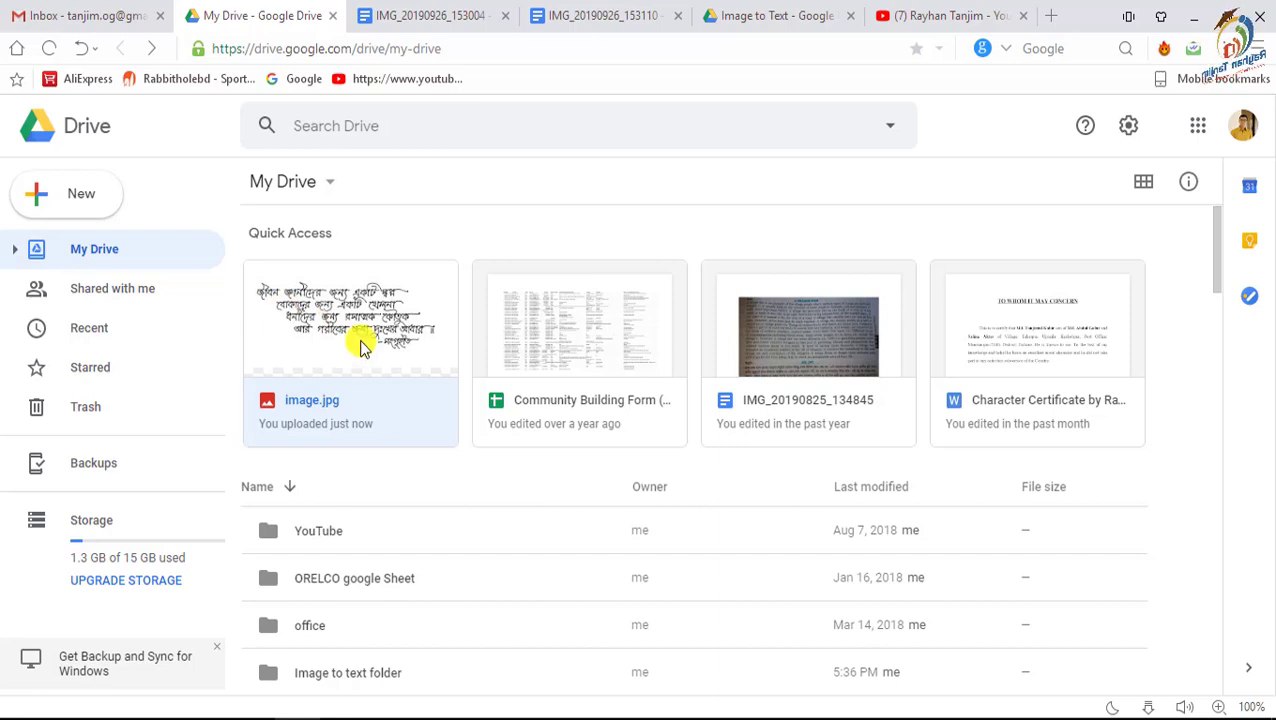
right_click(324, 330)
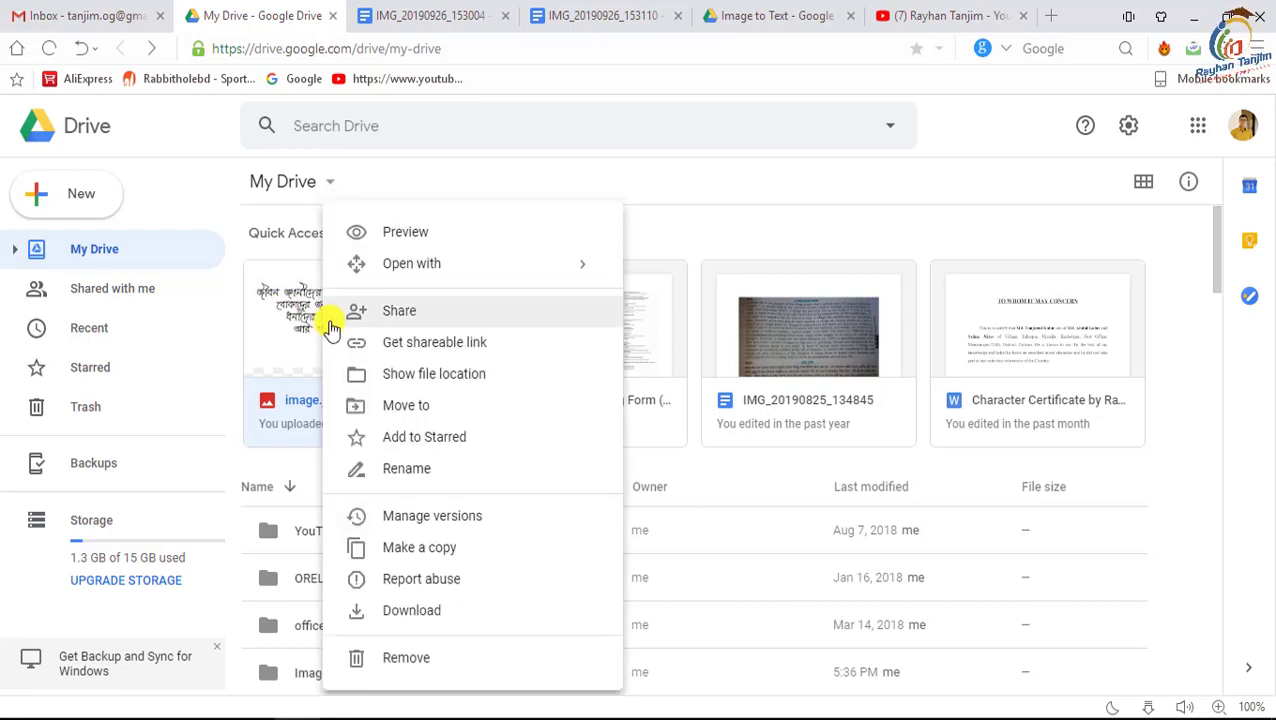
mouse_move(526, 276)
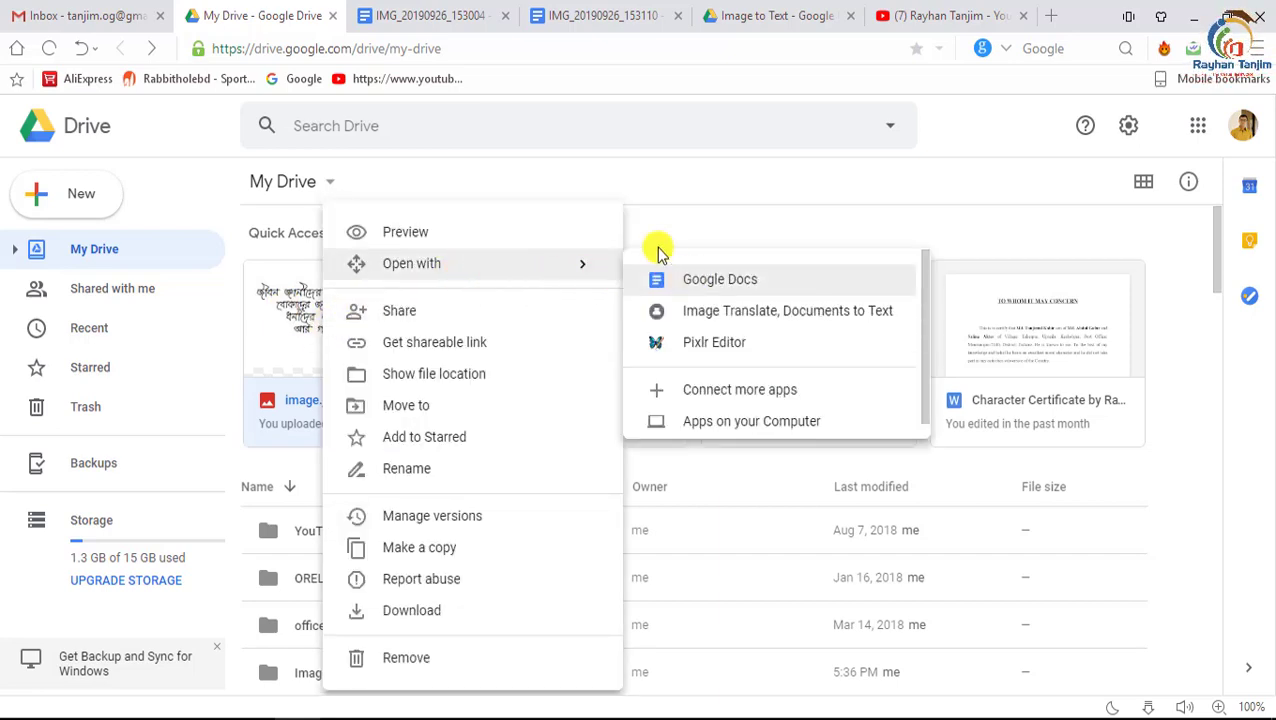
left_click(660, 272)
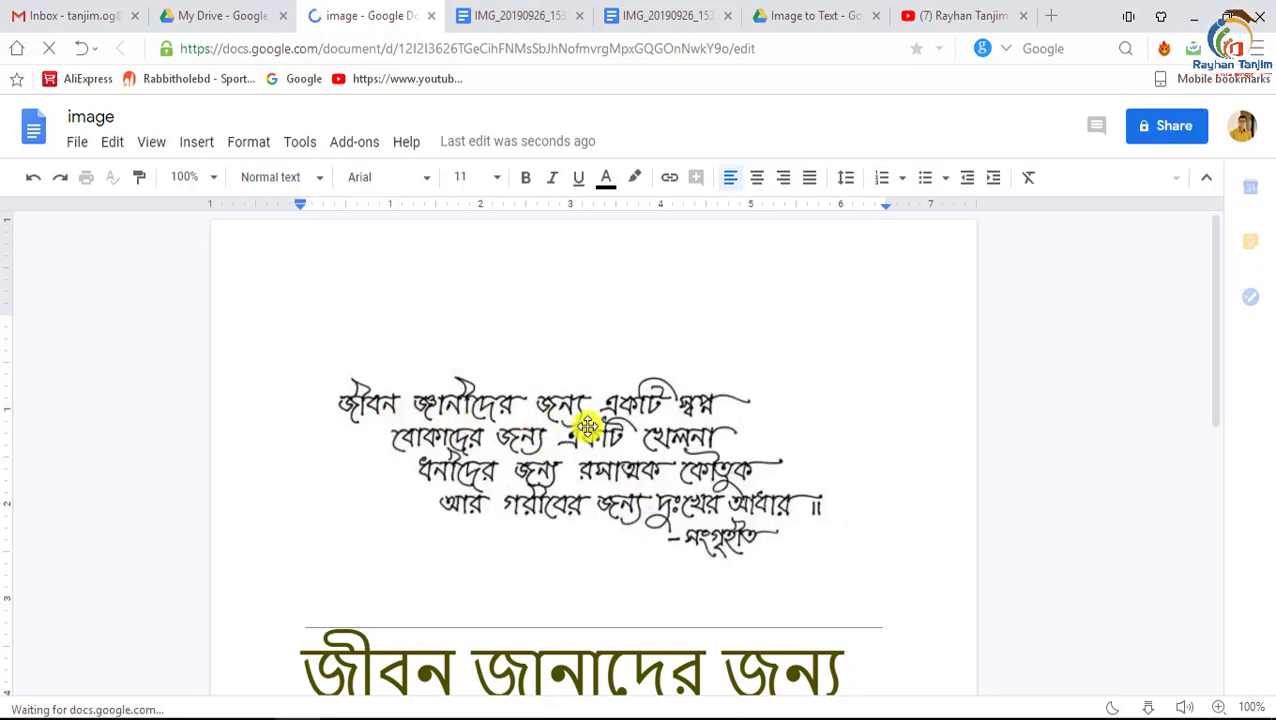
Download the 'image' document as image (1).docx and open it in Microsoft Word
scroll(760, 416, "down", 2)
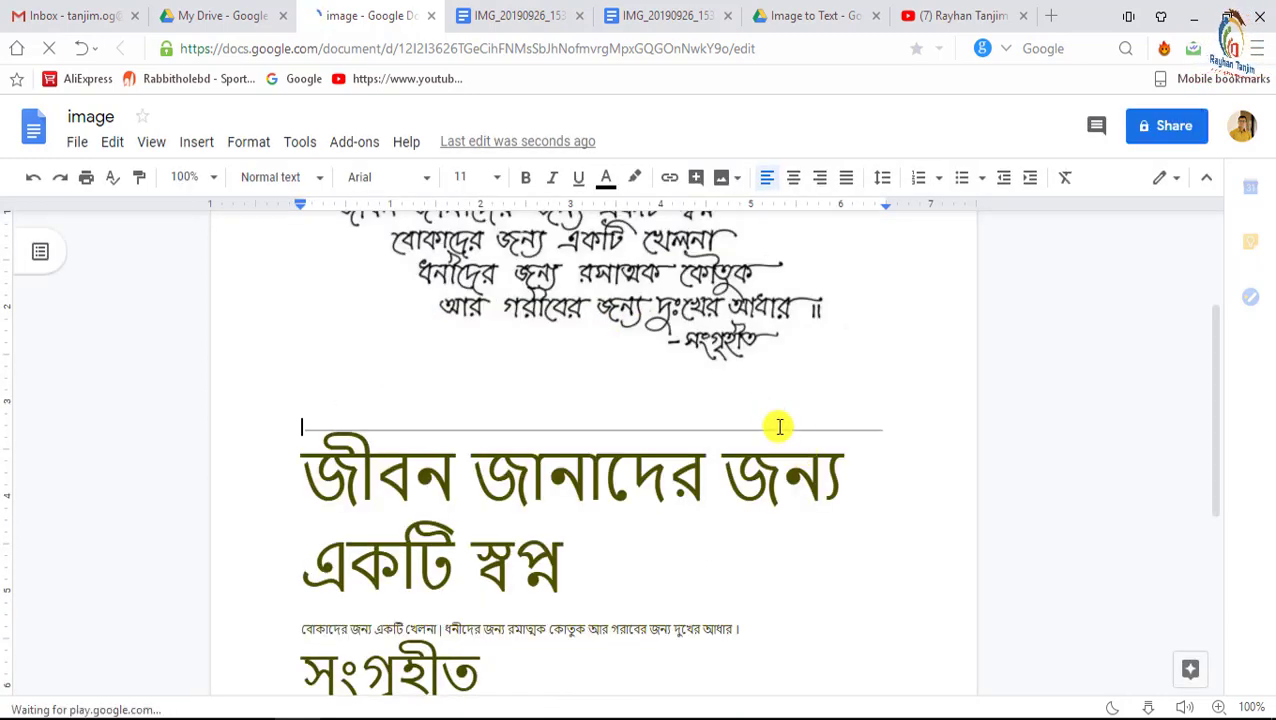
scroll(600, 360, "up", 2)
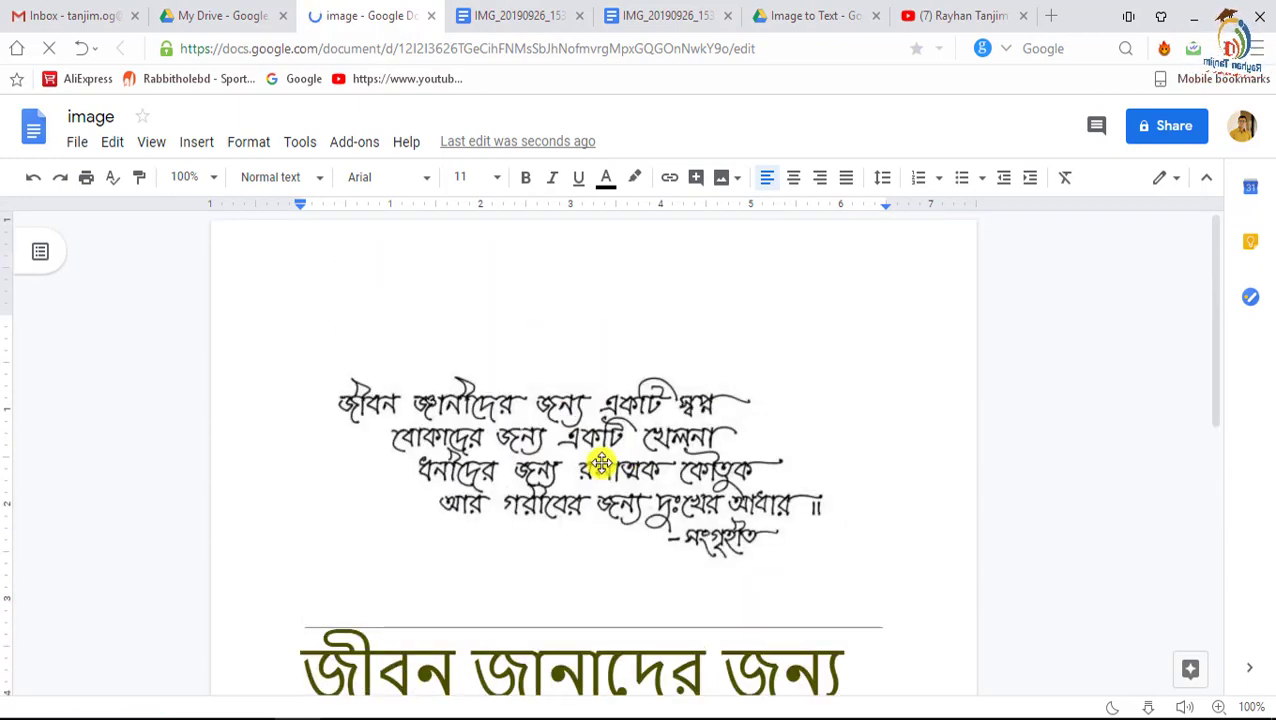
scroll(570, 444, "down", 1)
scroll(585, 443, "down", 3)
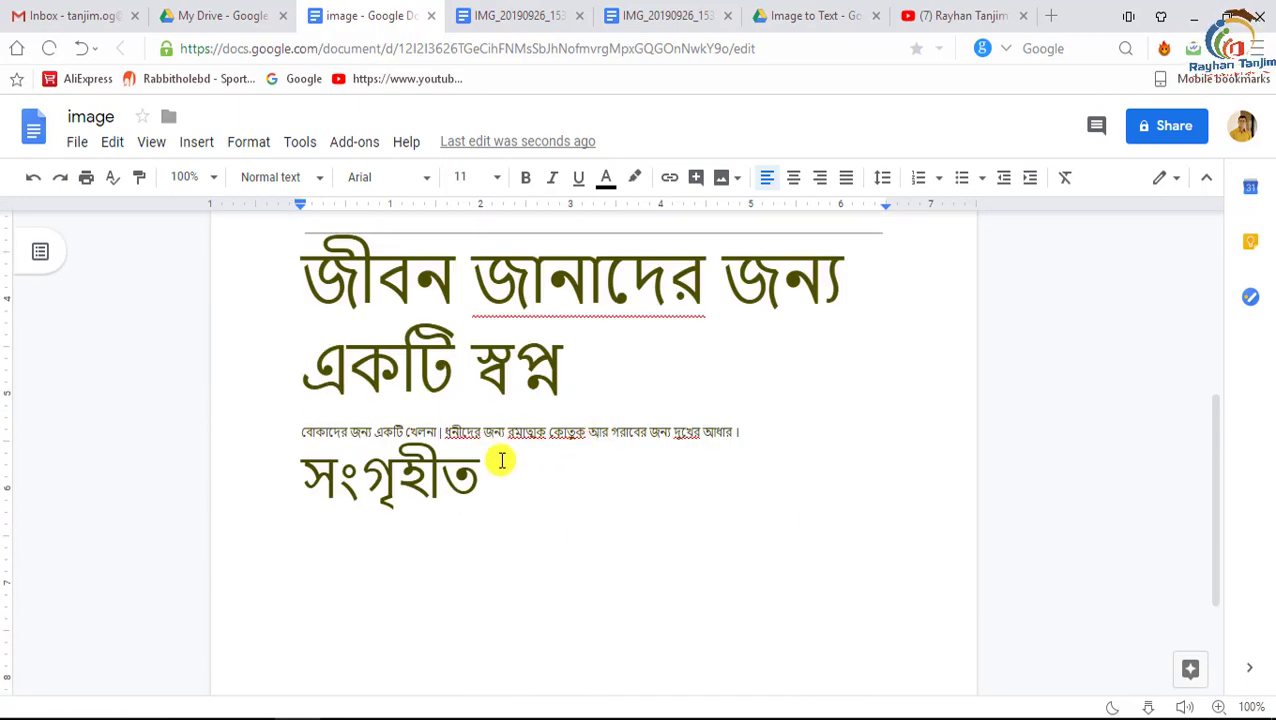
scroll(322, 418, "up", 3)
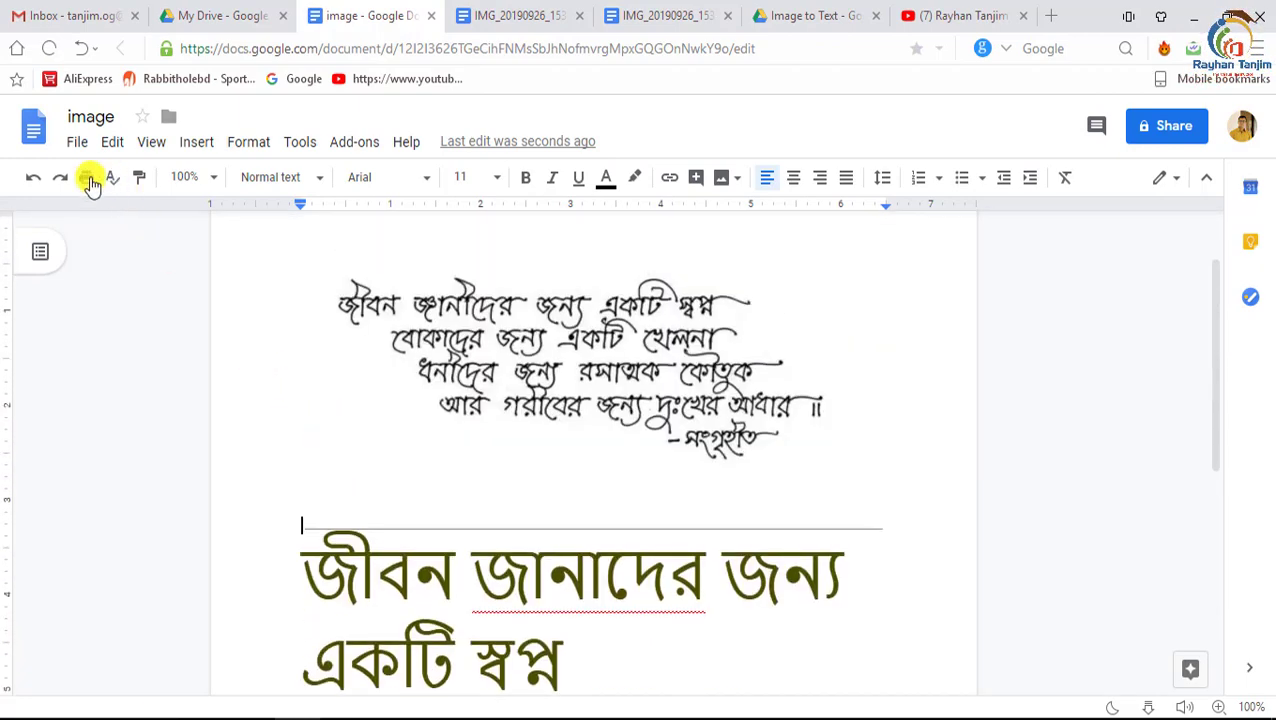
left_click(77, 141)
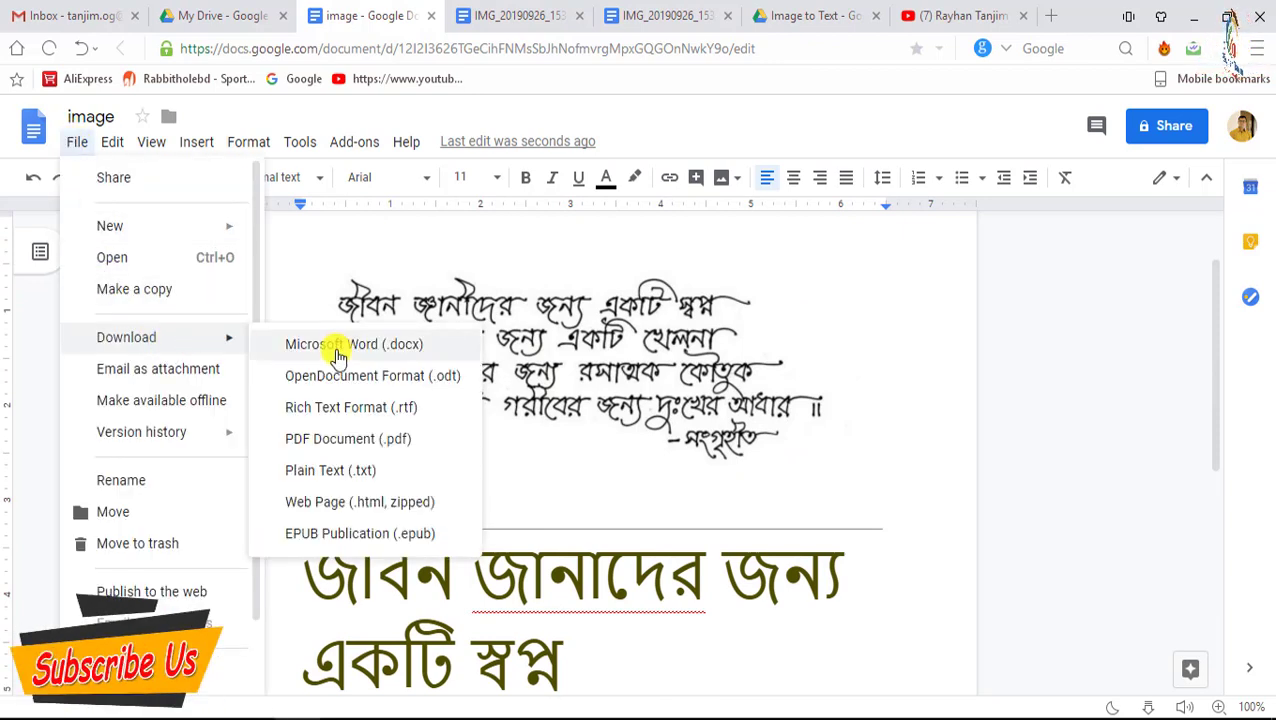
left_click(333, 344)
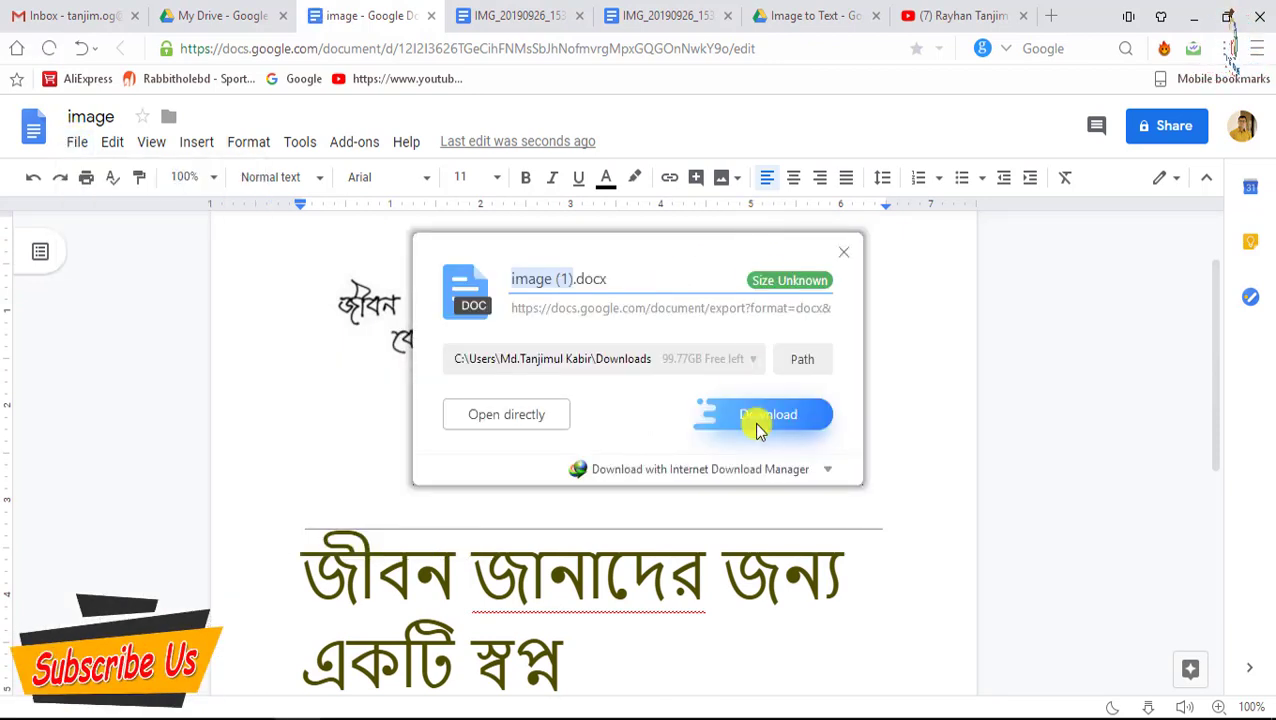
left_click(757, 425)
left_click(1240, 614)
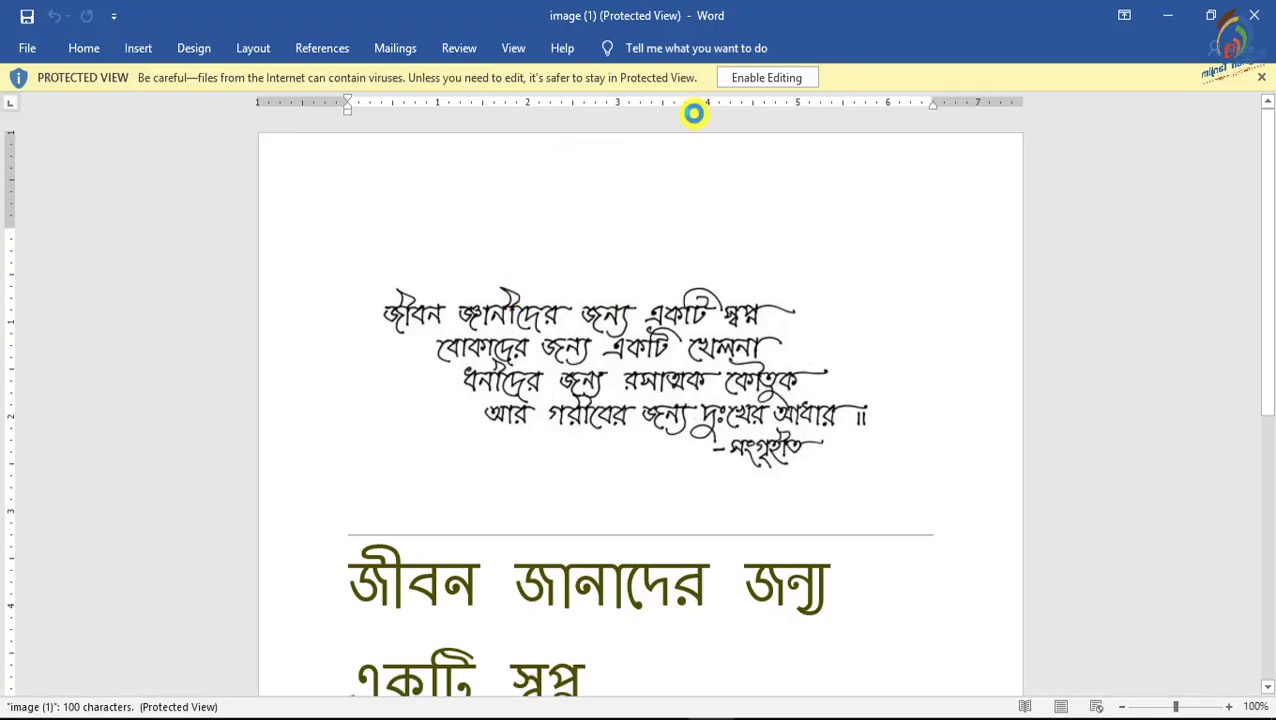
Enable editing of image (1).docx and delete the handwritten image
left_click(757, 77)
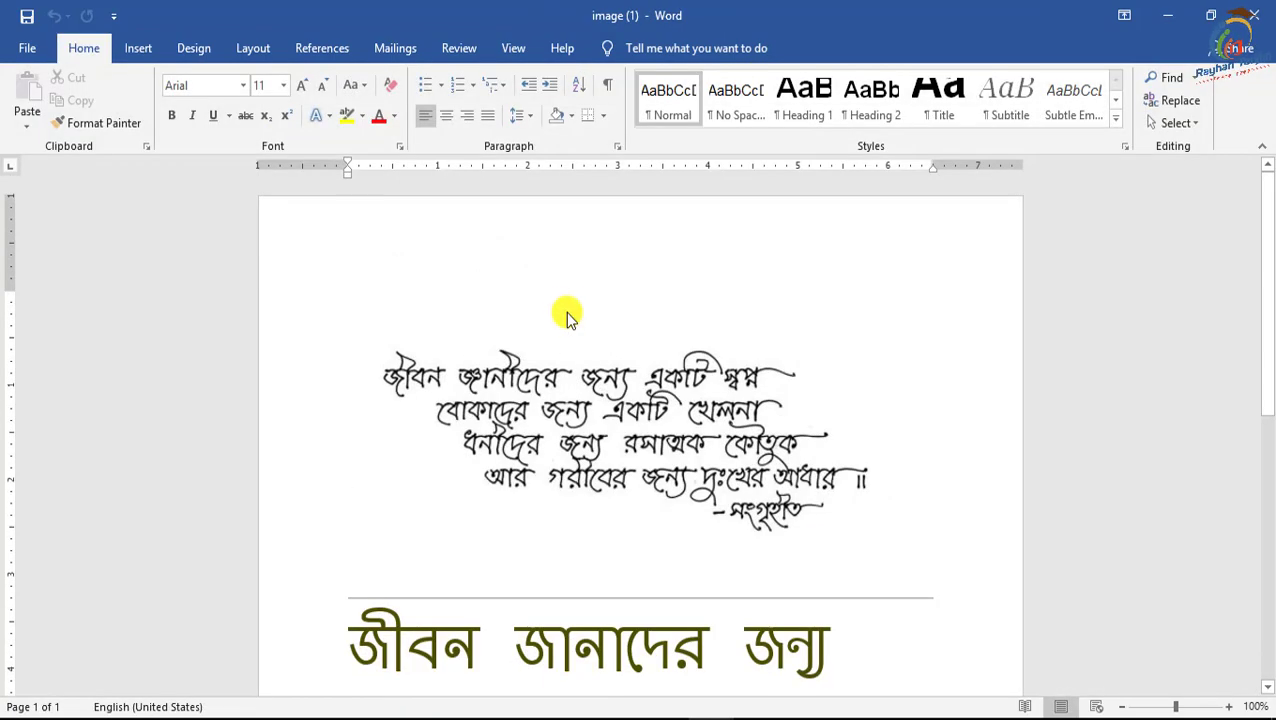
left_click(556, 396)
key("Delete")
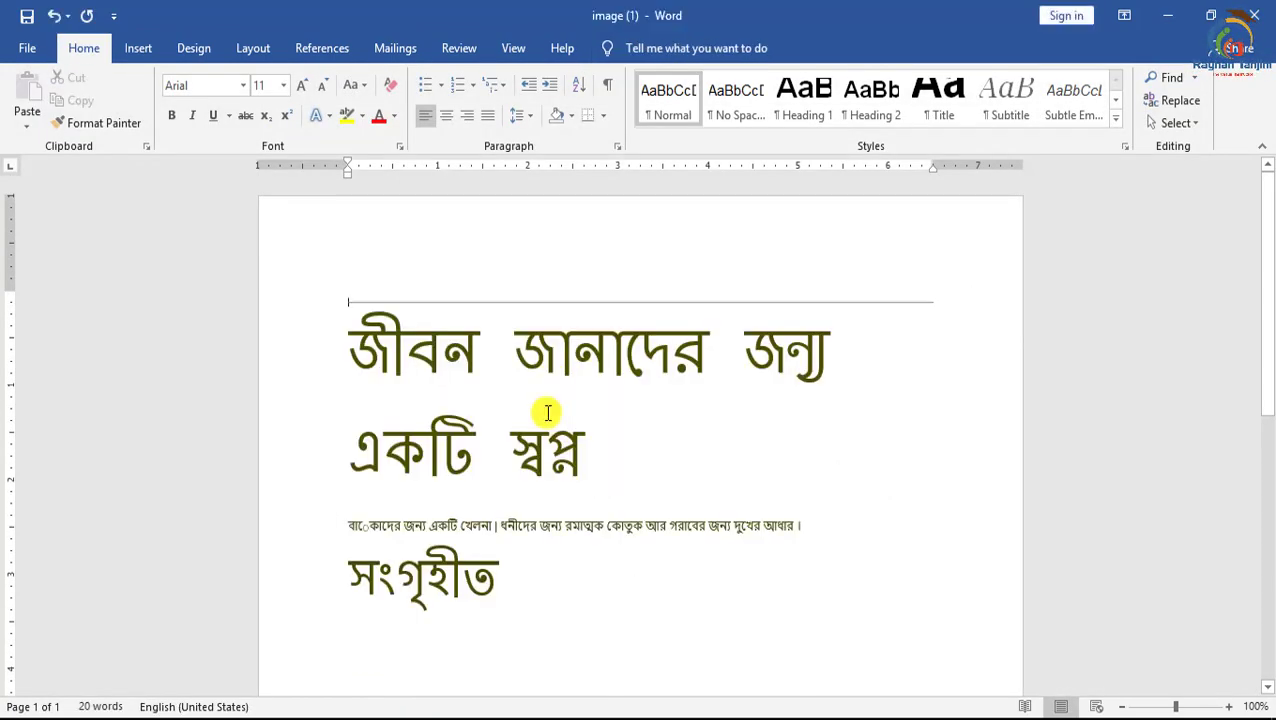
Clear all formatting from the three-line Bengali text, leaving small plain black type
left_click_drag(504, 582, 332, 320)
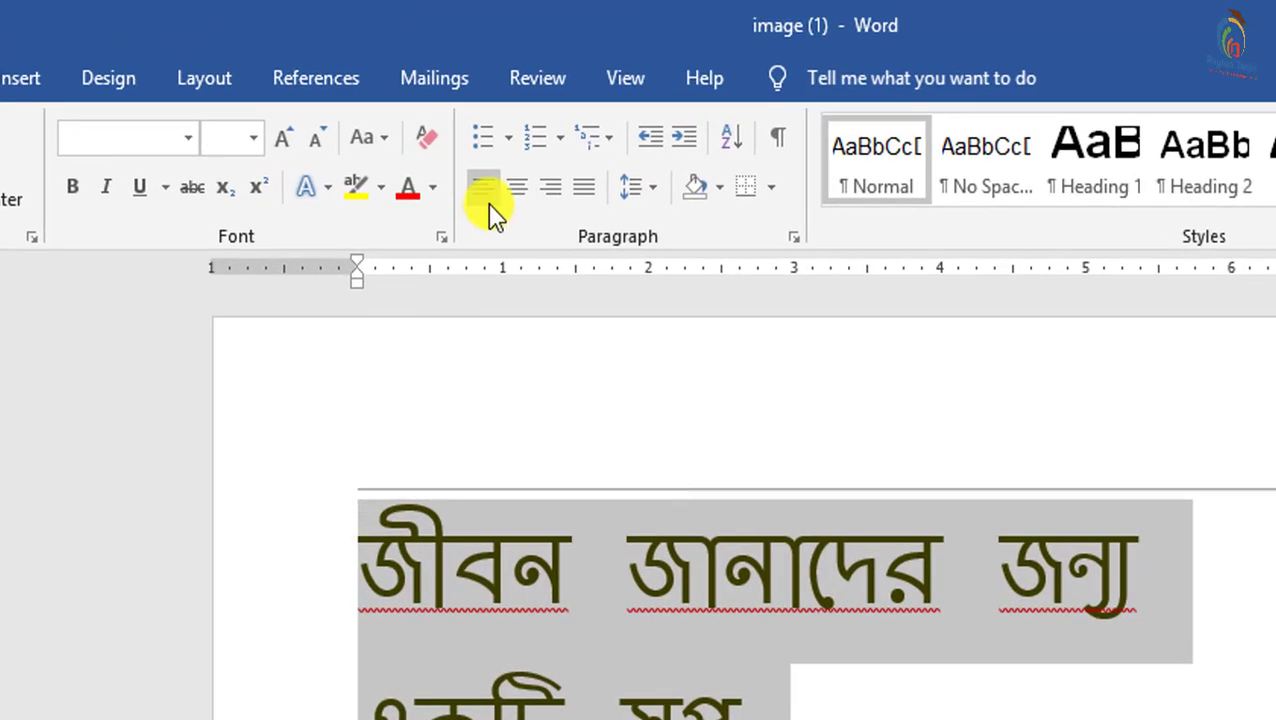
left_click(424, 144)
left_click(513, 608)
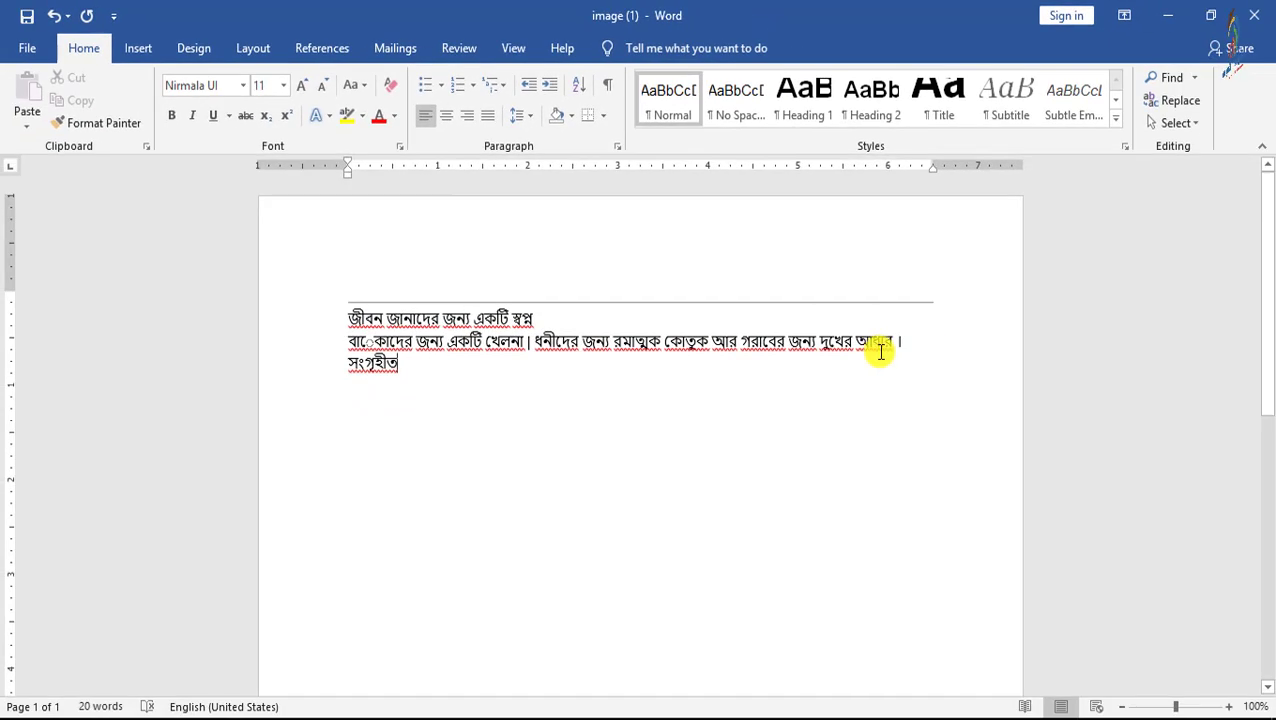
left_click_drag(424, 364, 347, 322)
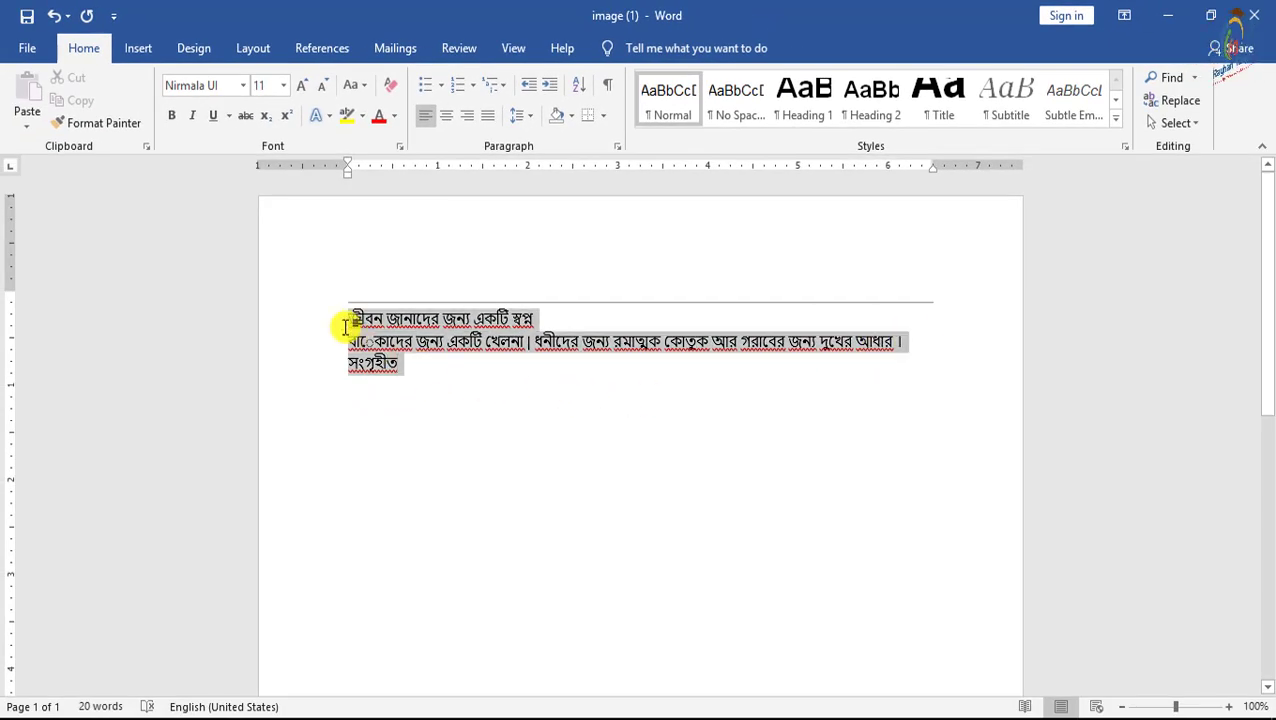
left_click(421, 365)
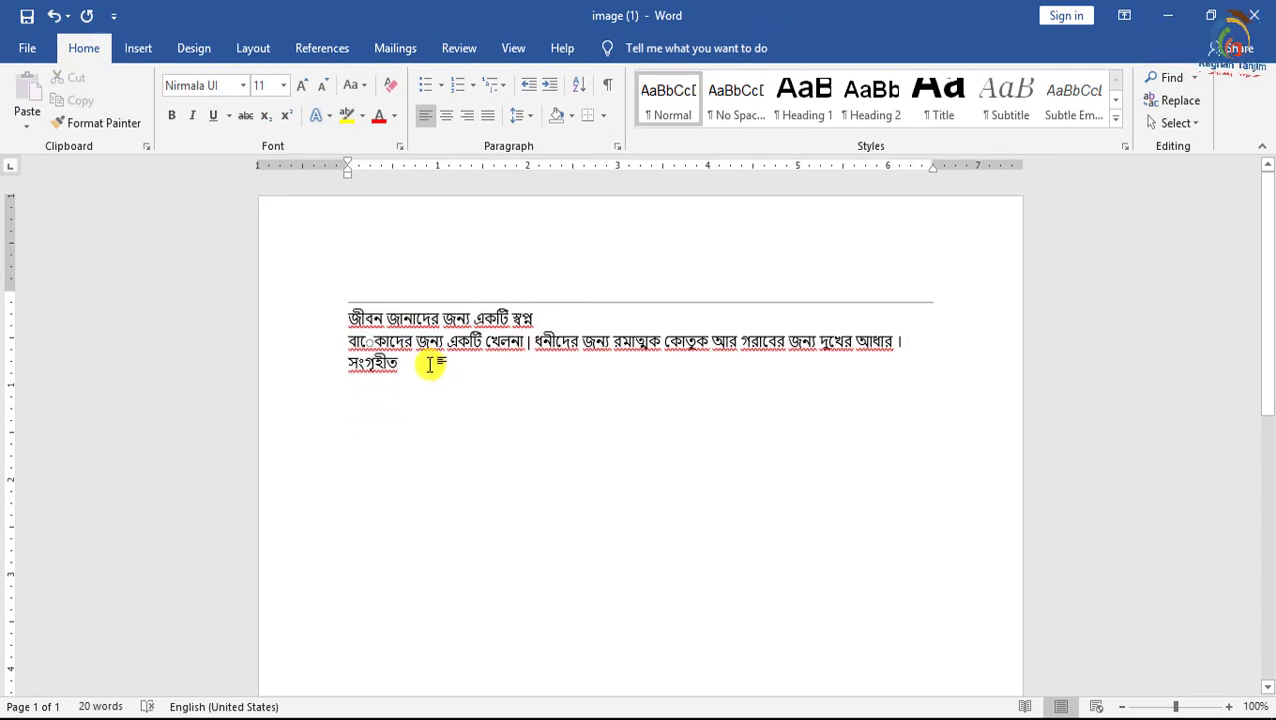
left_click_drag(389, 357, 353, 322)
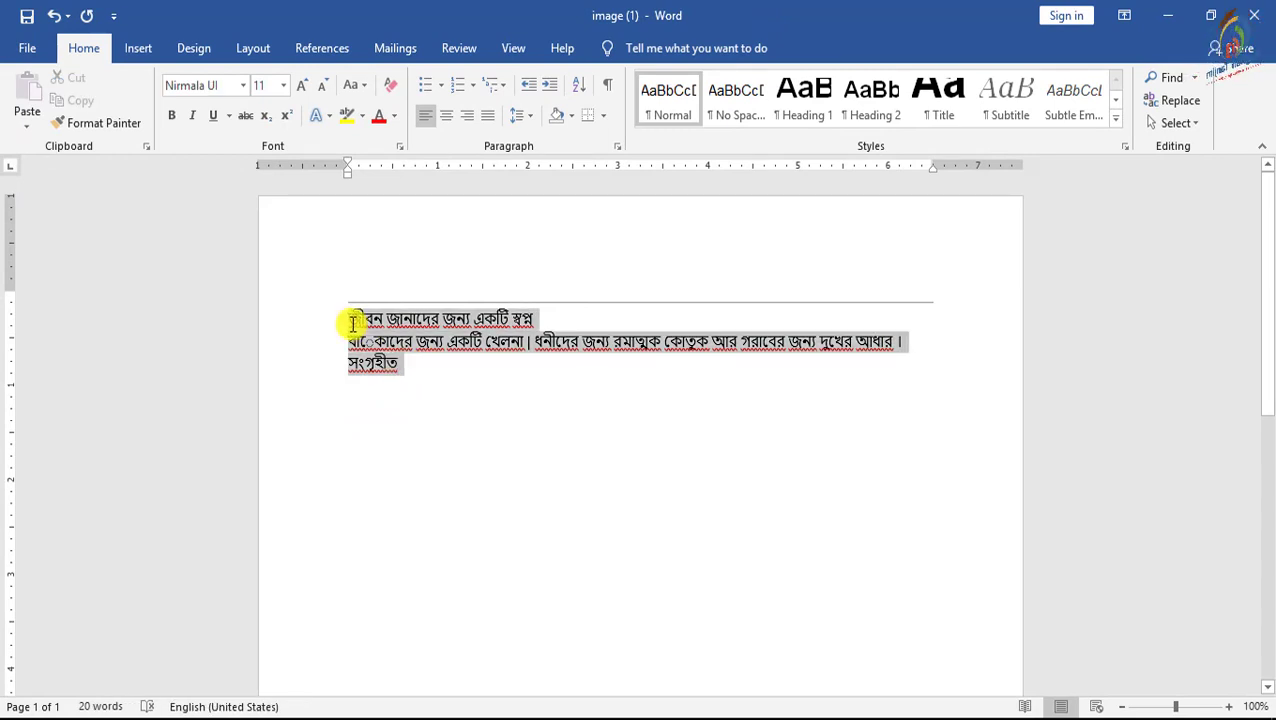
left_click(416, 359)
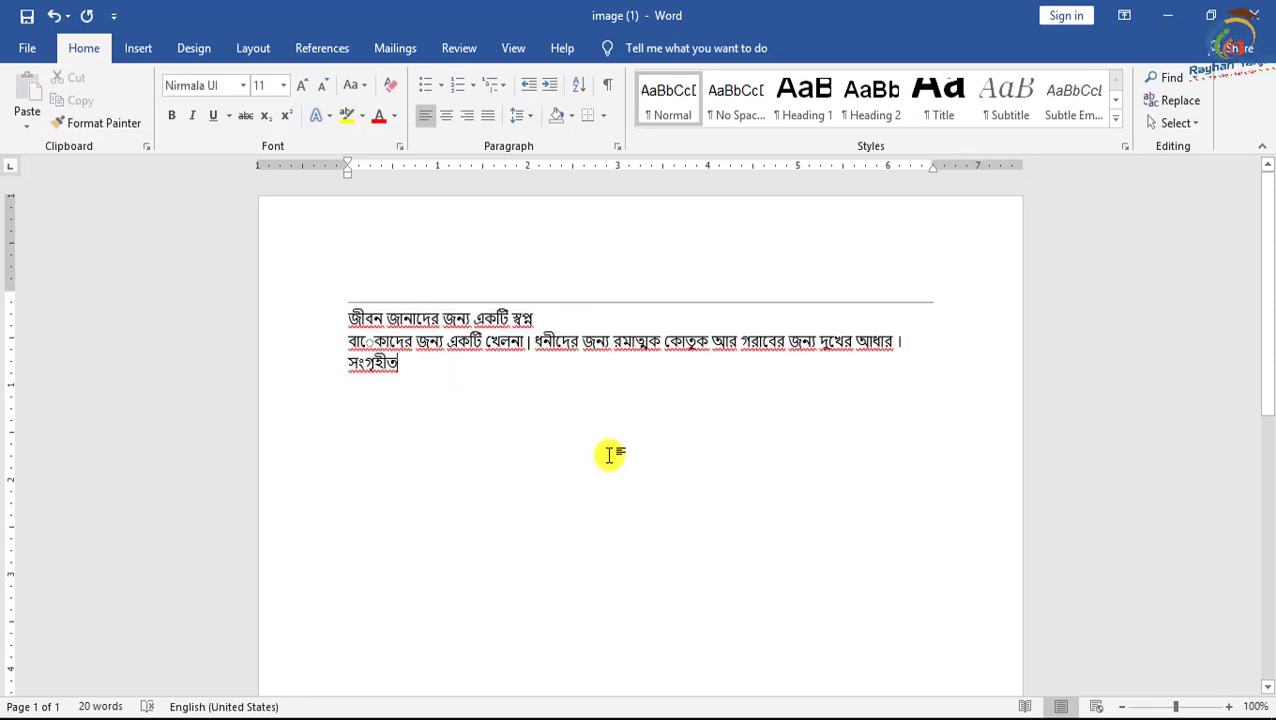